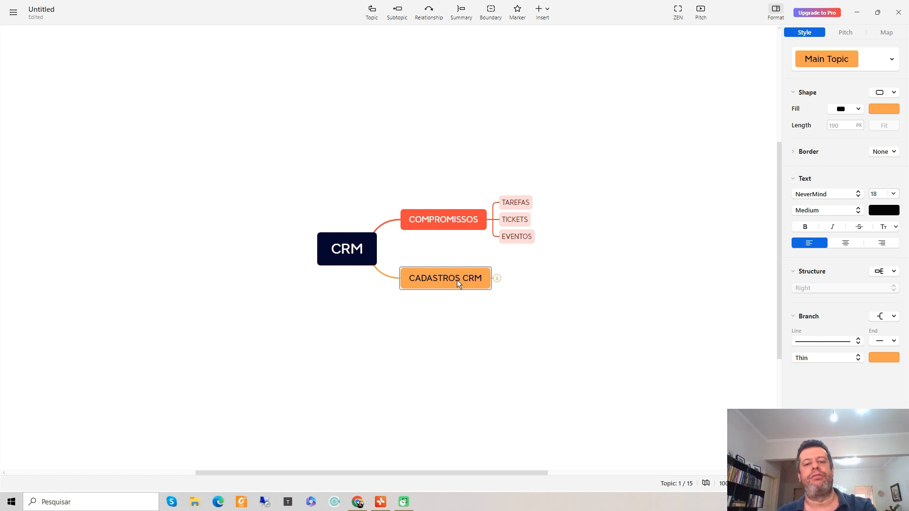
Step: Expand the CADASTROS CRM branch and add the subtopic "Acabado (Bolo)" under Compostos
{"action": "left_click", "coordinate": [496, 280]}
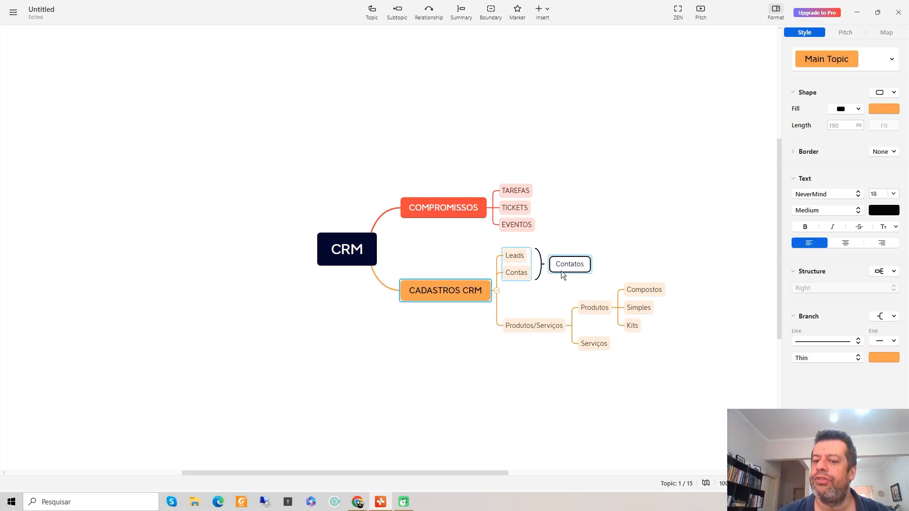
{"action": "left_click", "coordinate": [637, 293]}
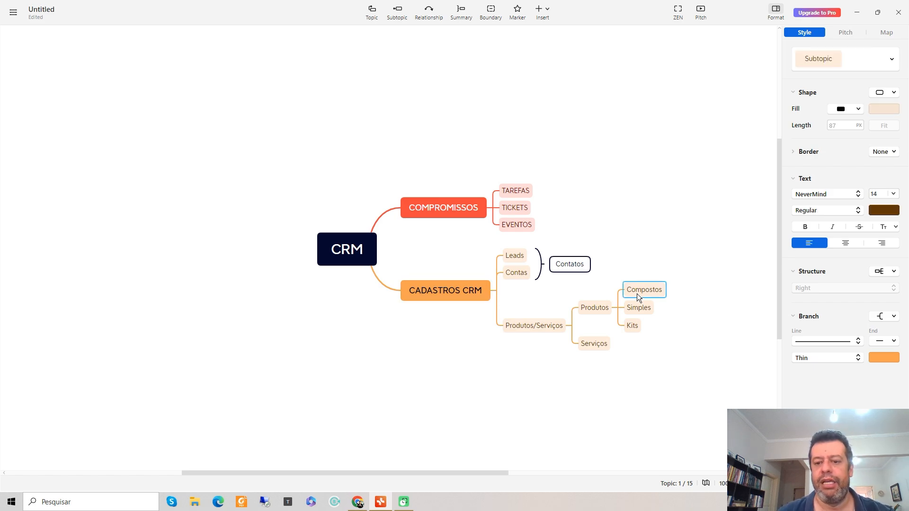
{"action": "key", "text": "Tab"}
{"action": "type", "text": "Acabado"}
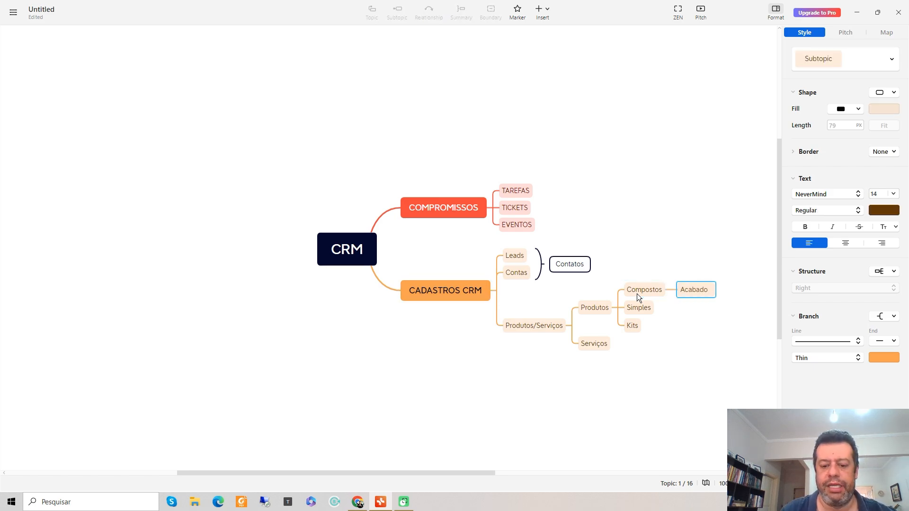
{"action": "type", "text": " (Bolo)"}
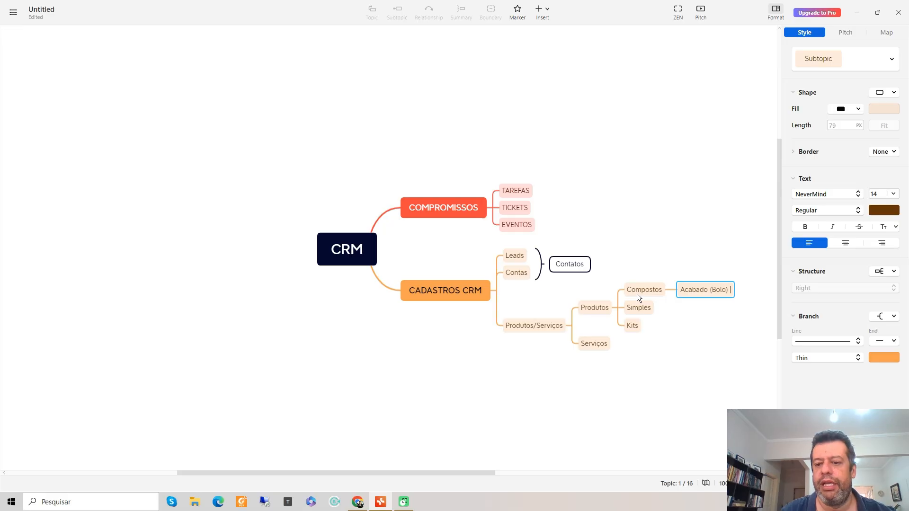
{"action": "key", "text": "BackSpace"}
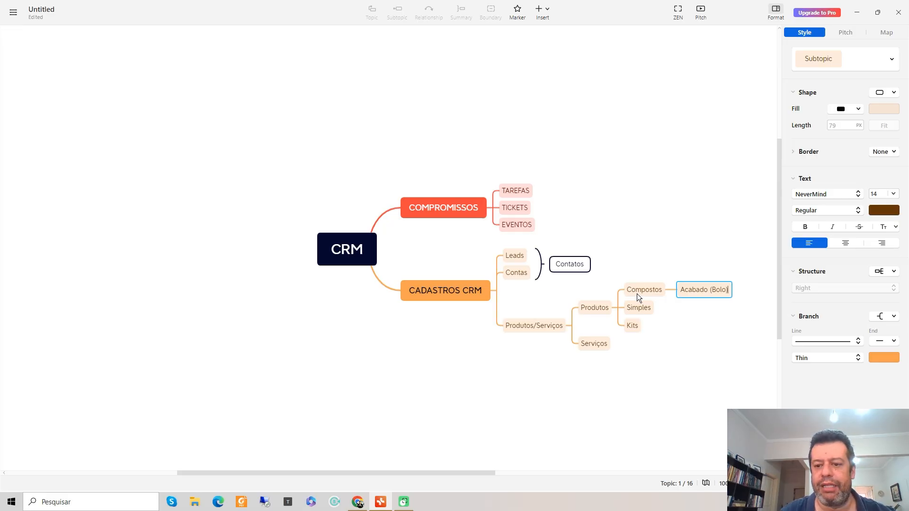
{"action": "key", "text": "Return"}
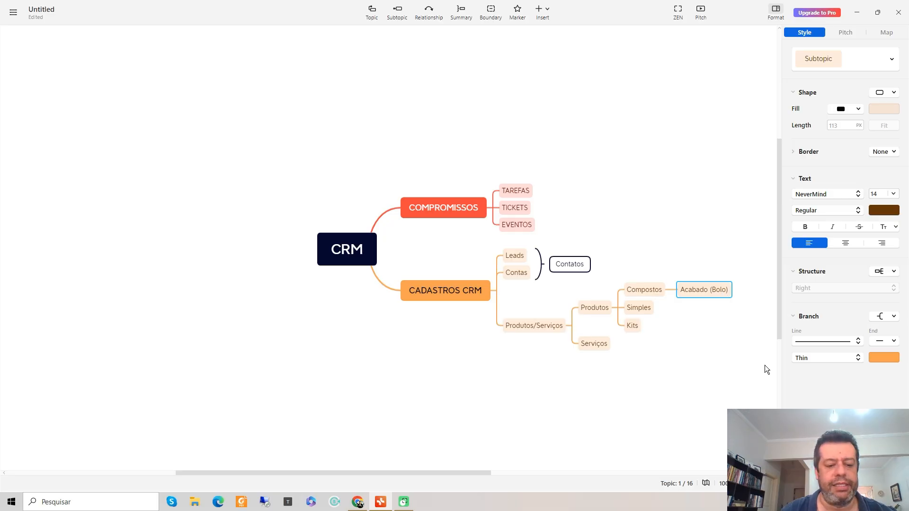
Step: Add a single subtopic named "Materia Prima (Laranja)" under Acabado (Bolo)
{"action": "key", "text": "Tab"}
{"action": "key", "text": "Tab"}
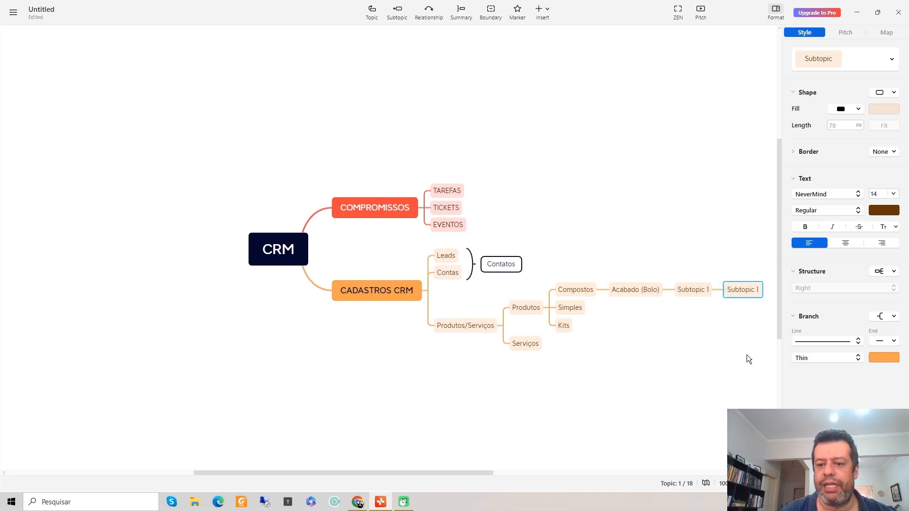
{"action": "key", "text": "Delete"}
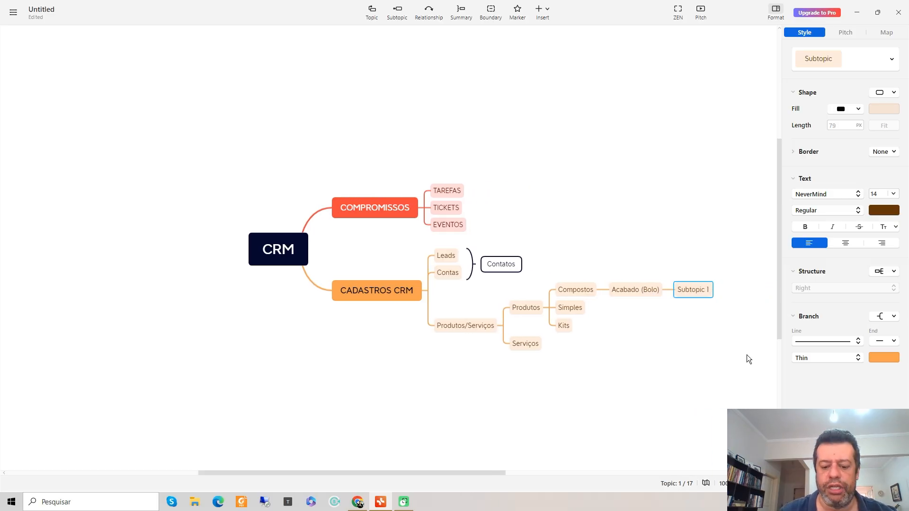
{"action": "type", "text": "Mate"}
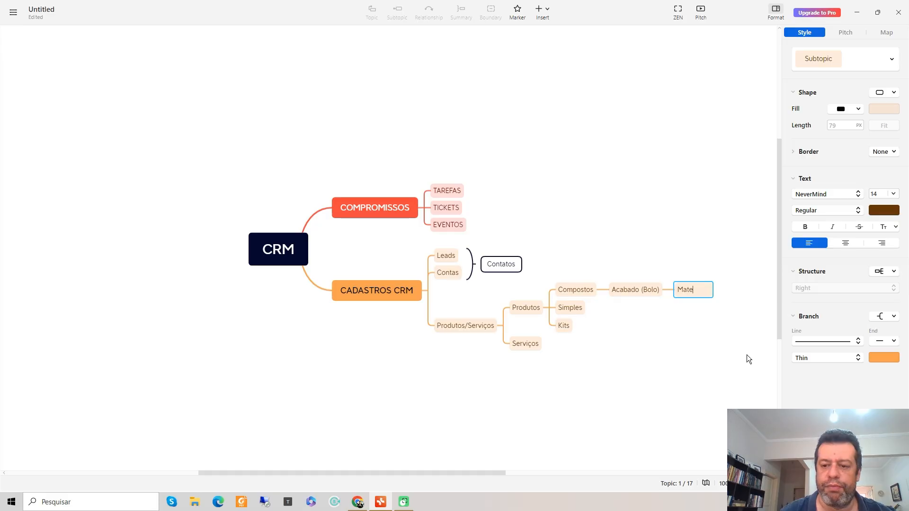
{"action": "type", "text": "ria"}
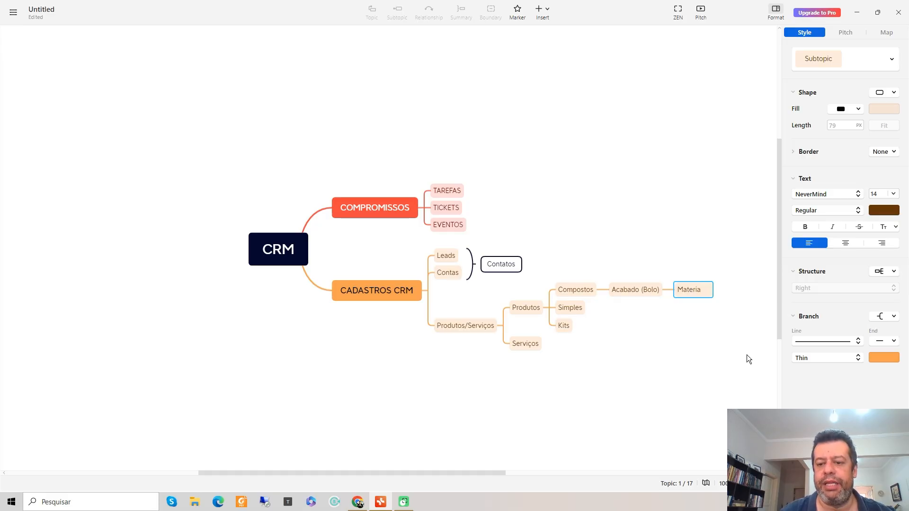
{"action": "type", "text": " Prima"}
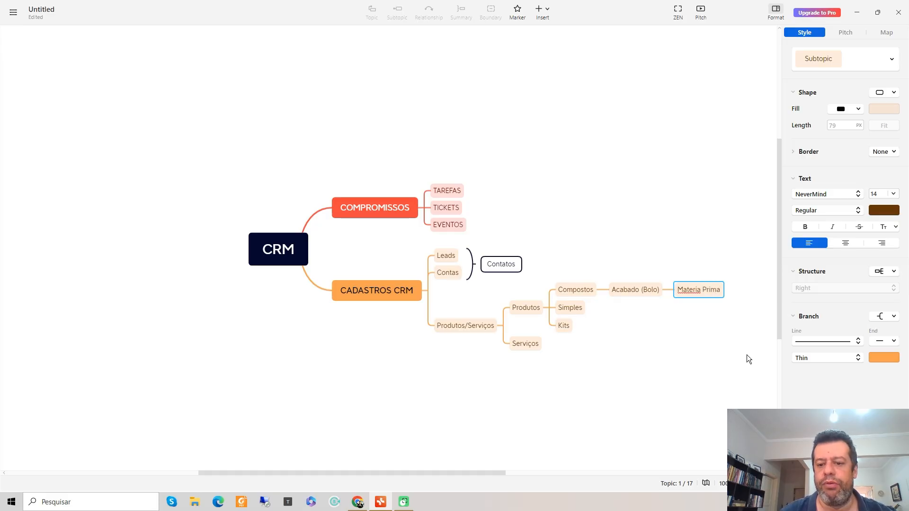
{"action": "type", "text": " ("}
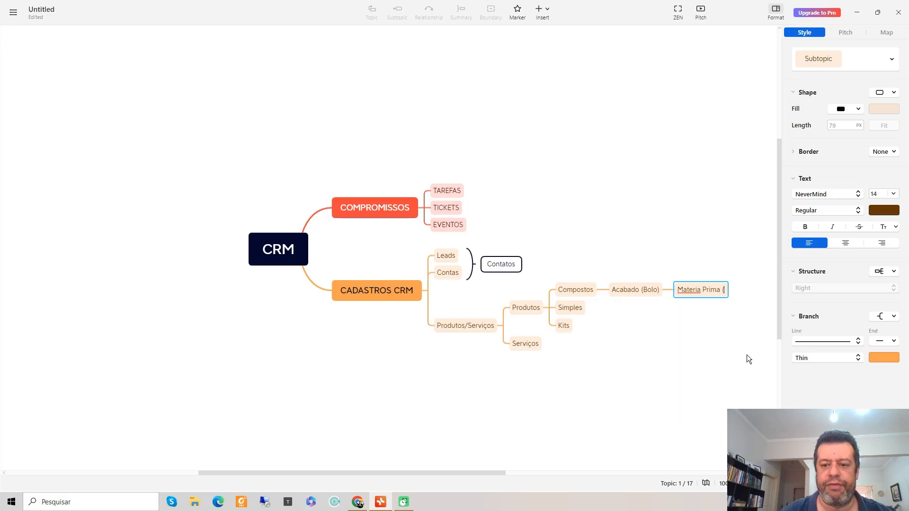
{"action": "type", "text": "lara"}
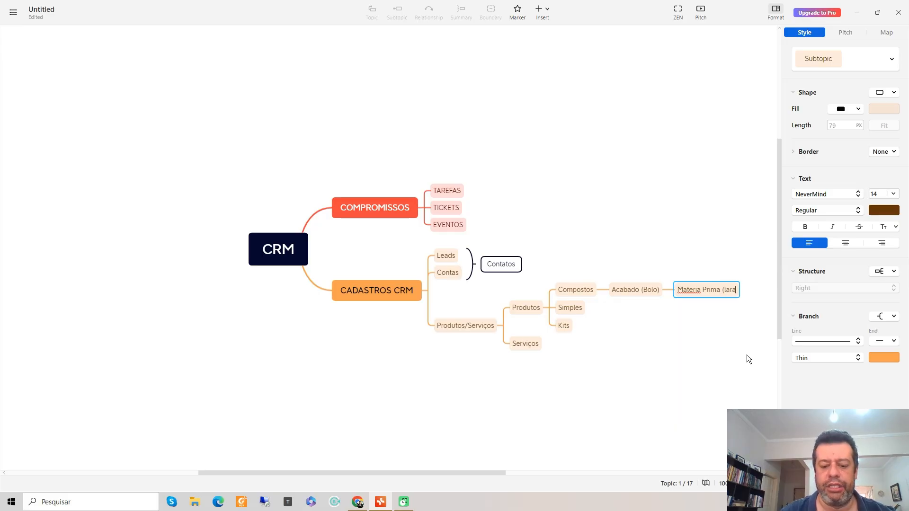
{"action": "key", "text": "BackSpace"}
{"action": "key", "text": "BackSpace"}
{"action": "key", "text": "BackSpace"}
{"action": "key", "text": "BackSpace"}
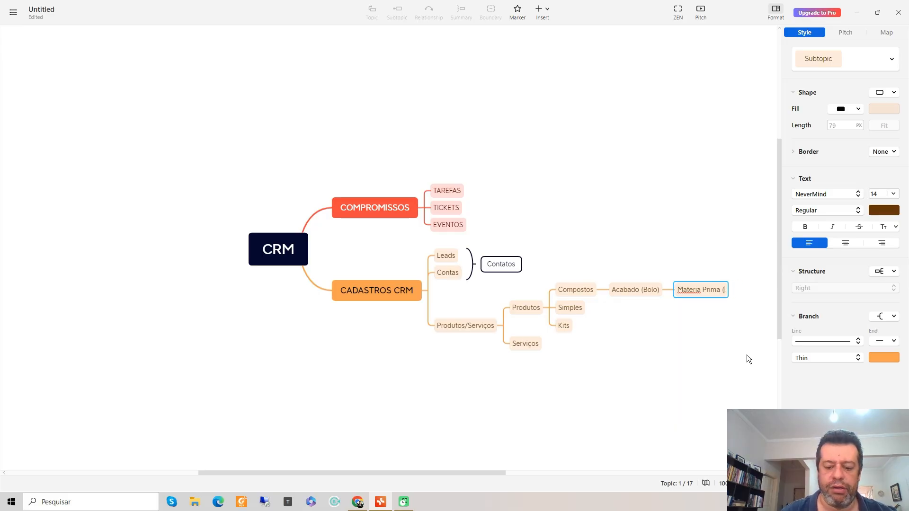
{"action": "type", "text": "Laranja)"}
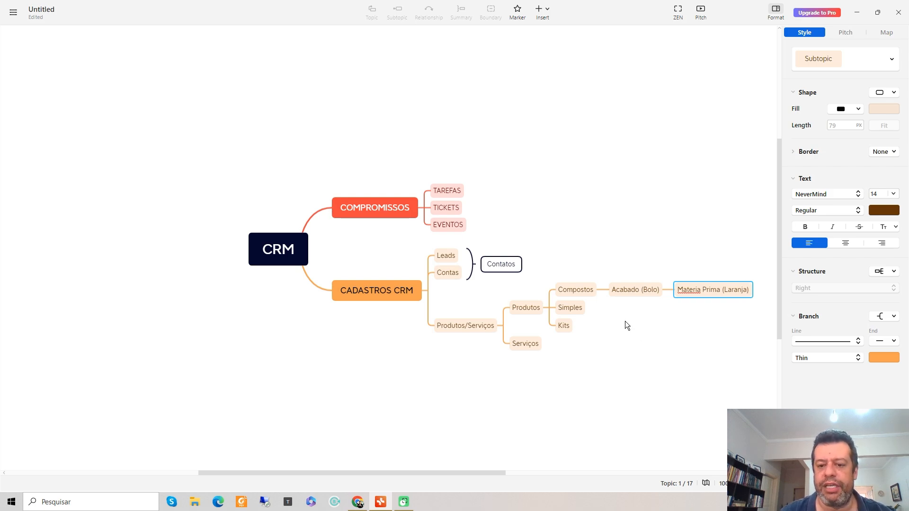
Step: Add the subtopic "Camiseta" under Simples in the Produtos branch
{"action": "left_click", "coordinate": [590, 325]}
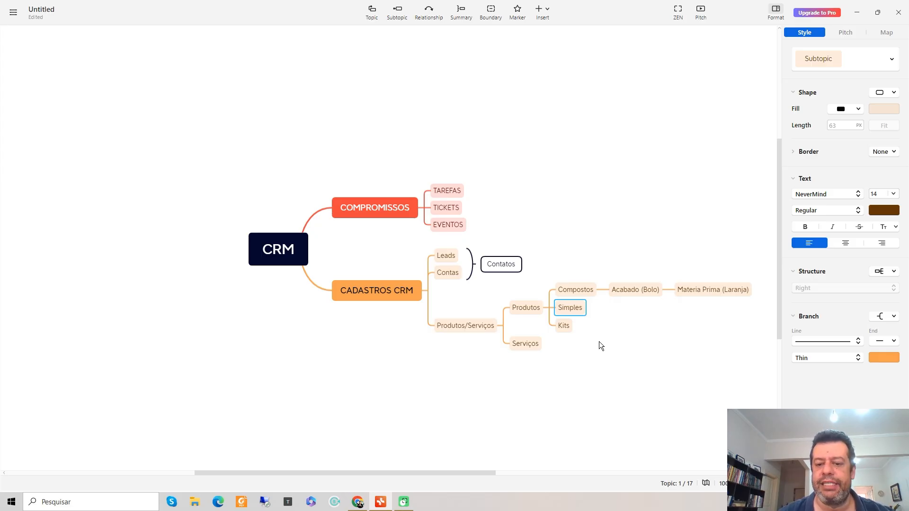
{"action": "key", "text": "Tab"}
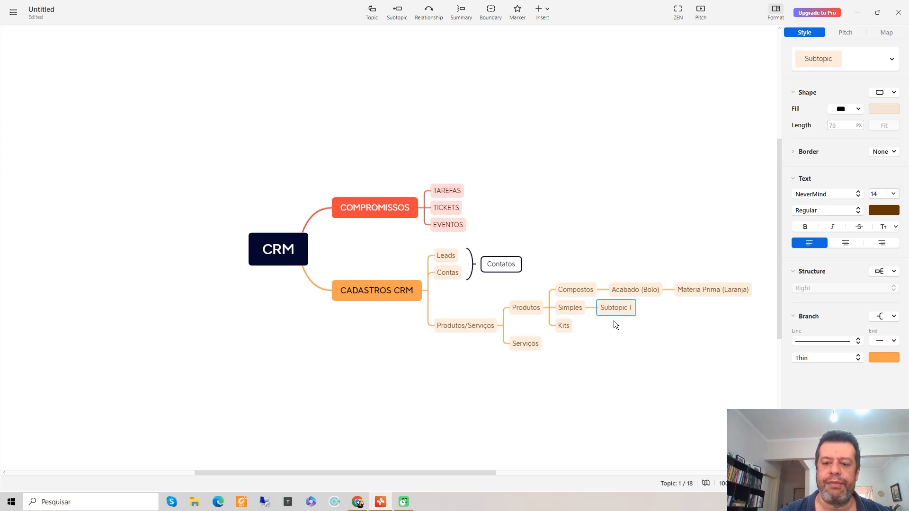
{"action": "type", "text": "Camiseta"}
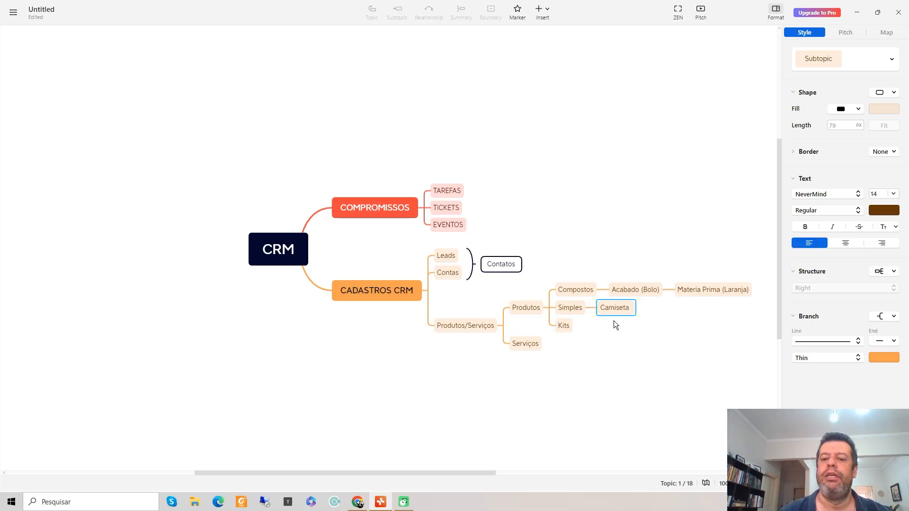
{"action": "left_click", "coordinate": [617, 327]}
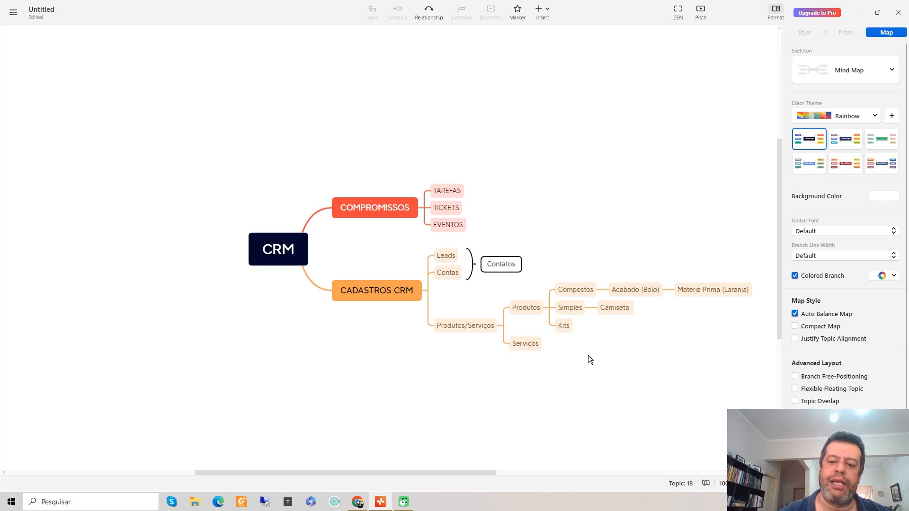
{"action": "left_click", "coordinate": [569, 328]}
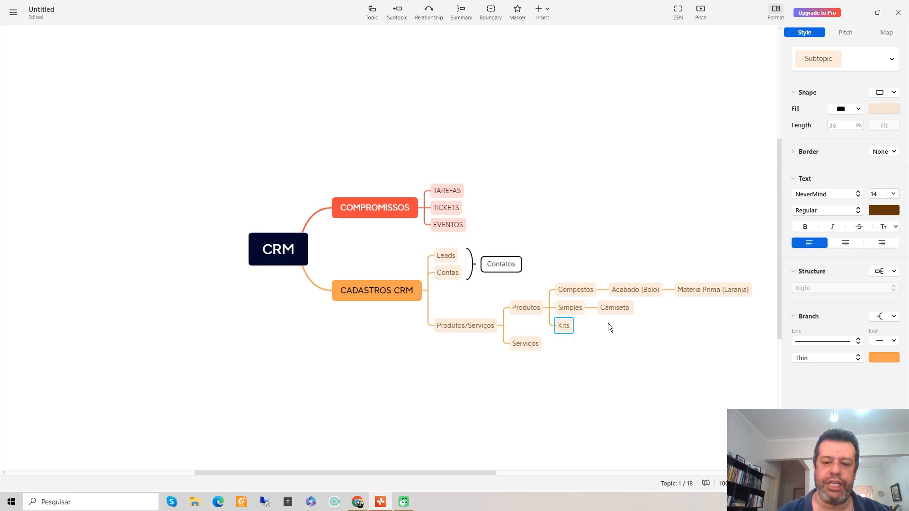
{"action": "left_click", "coordinate": [521, 346]}
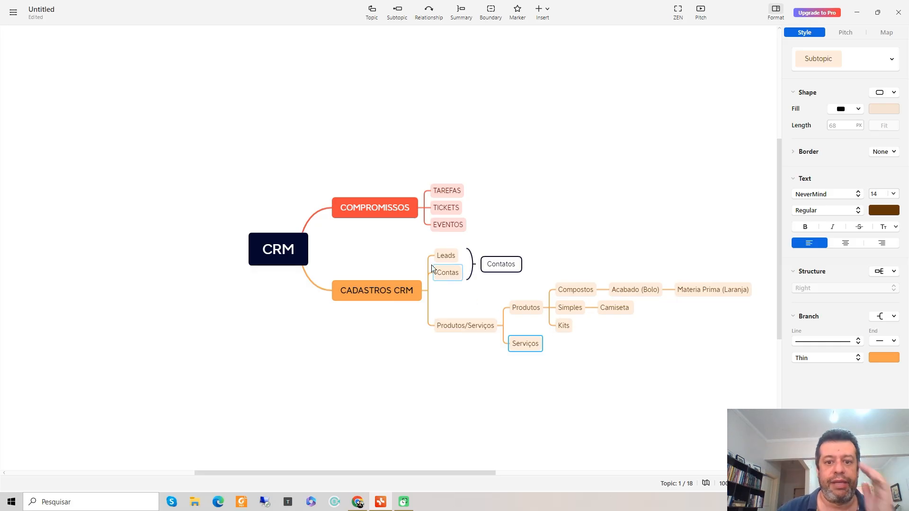
Step: Reorder the subtopics of COMPROMISSOS as EVENTOS, TAREFAS, TICKETS
{"action": "left_click", "coordinate": [361, 212]}
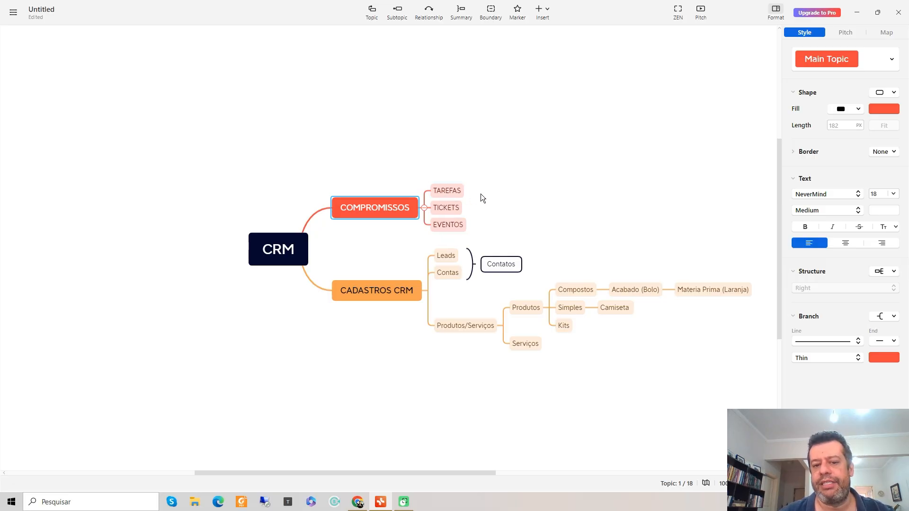
{"action": "left_click_drag", "start_coordinate": [440, 210], "coordinate": [441, 235]}
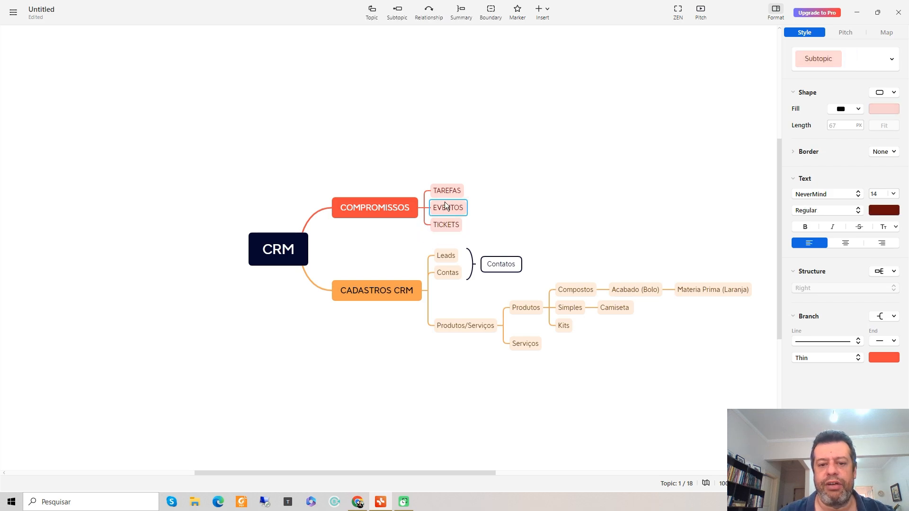
{"action": "left_click_drag", "start_coordinate": [445, 202], "coordinate": [445, 181]}
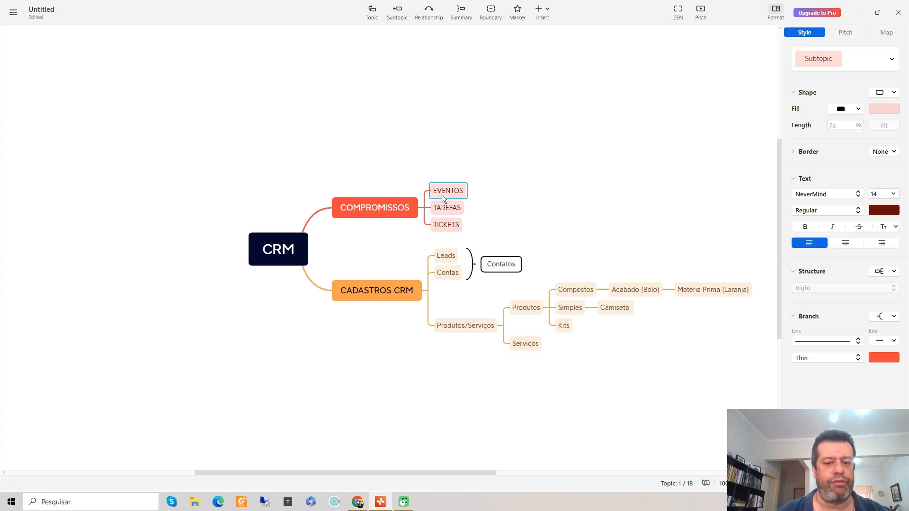
Step: Add the subtopic "Atividades com data e hora marcada" under EVENTOS
{"action": "key", "text": "Tab"}
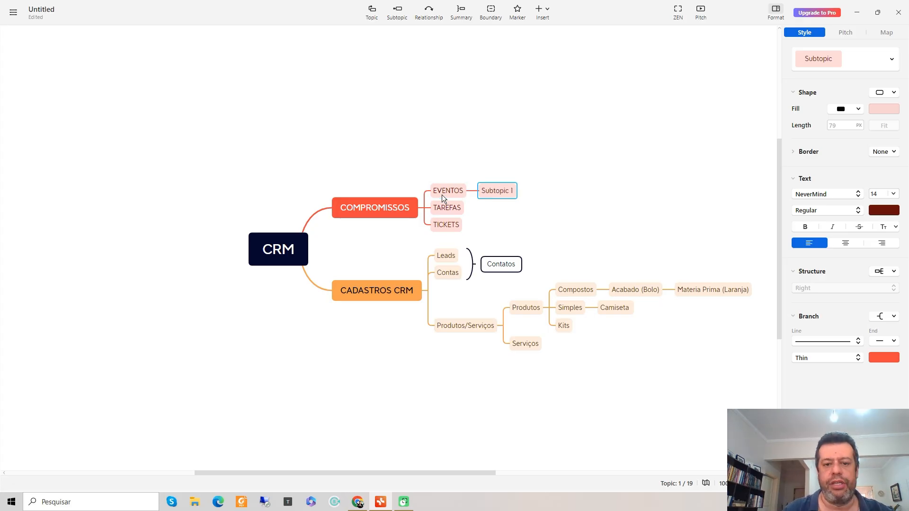
{"action": "type", "text": "Ativida"}
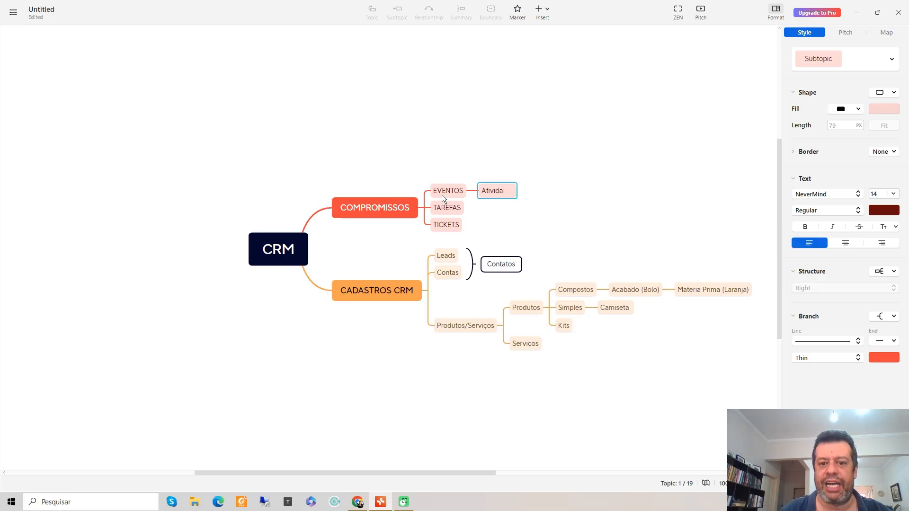
{"action": "type", "text": "de"}
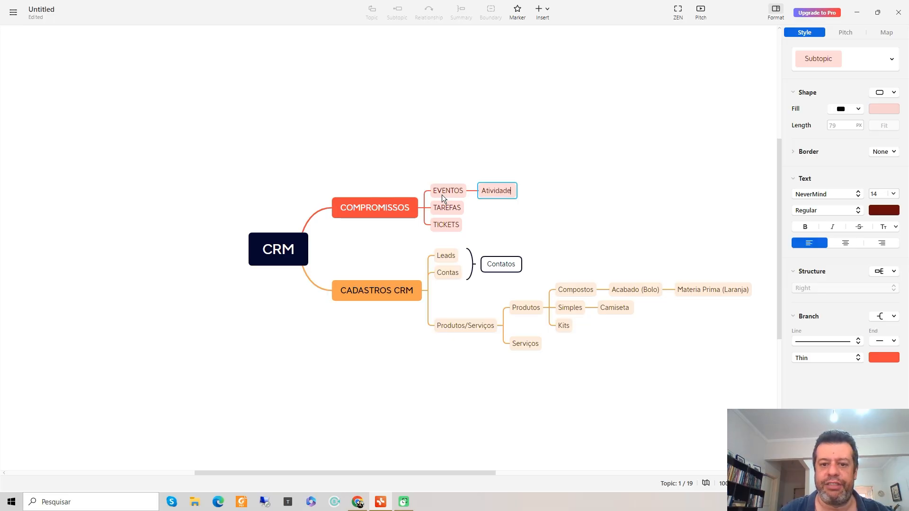
{"action": "type", "text": "s com dat"}
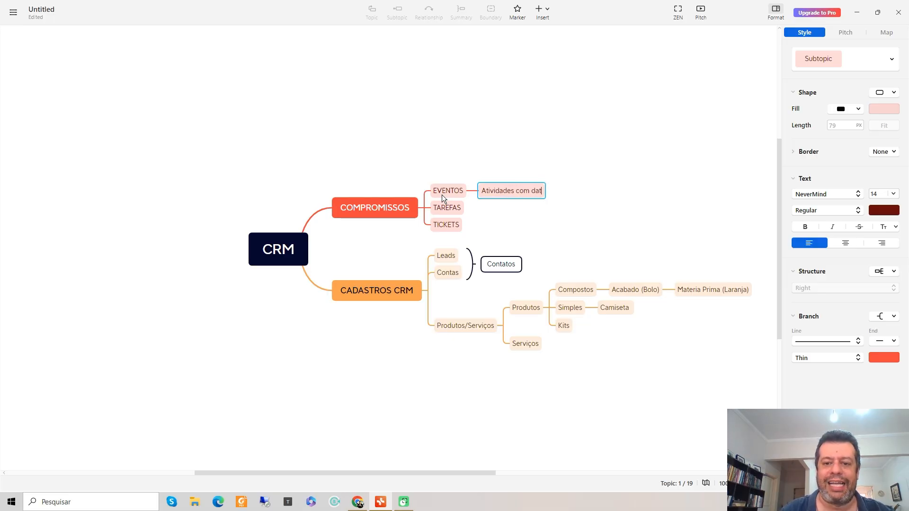
{"action": "type", "text": "a e hora marcada"}
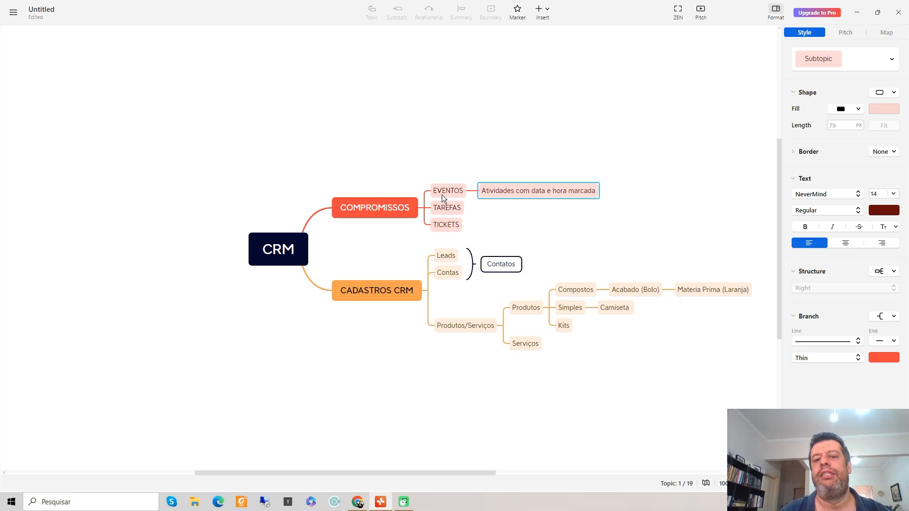
{"action": "key", "text": "Return"}
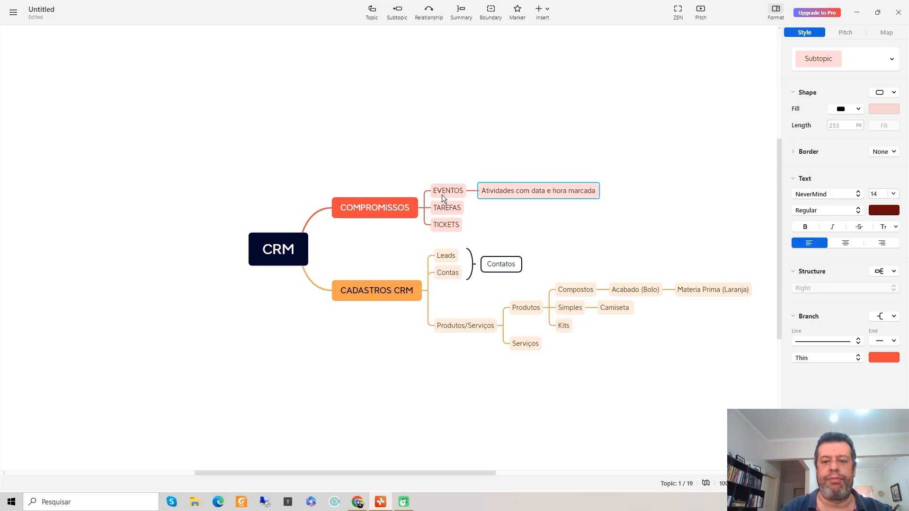
Step: Add the subtopics "Treinamento" and "Reunião" under Atividades com data e hora marcada
{"action": "key", "text": "Tab"}
{"action": "type", "text": "Treinamento"}
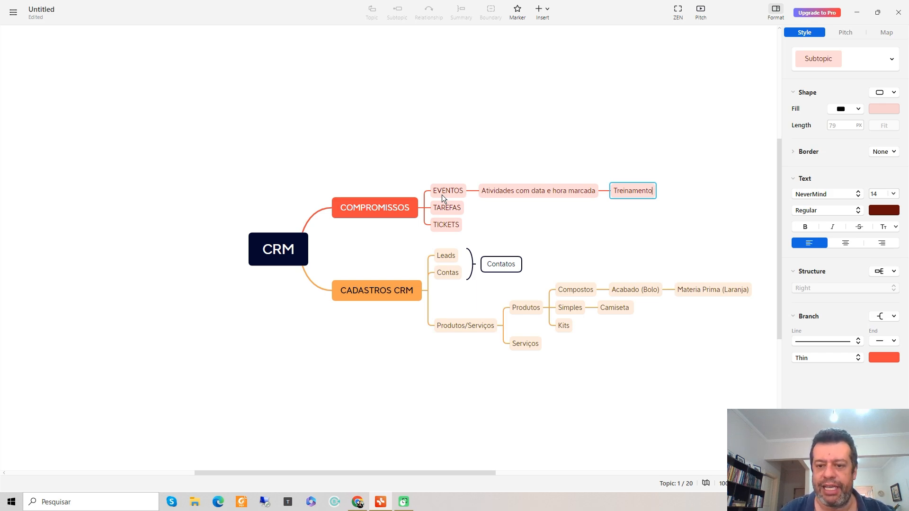
{"action": "key", "text": "Return"}
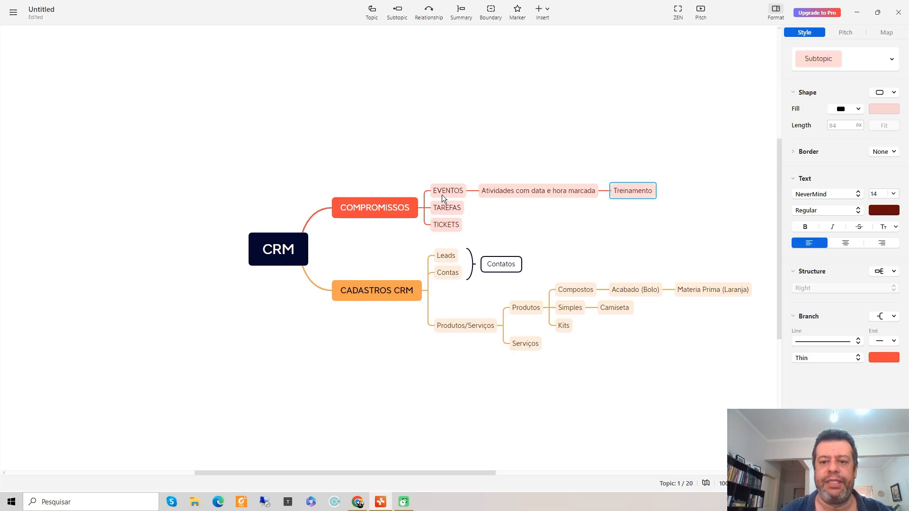
{"action": "key", "text": "Return"}
{"action": "type", "text": "Reunião"}
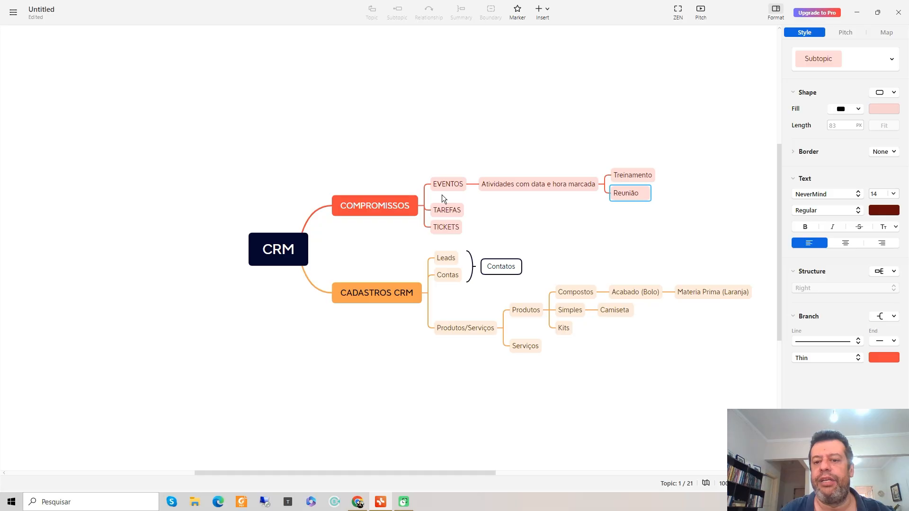
{"action": "key", "text": "Return"}
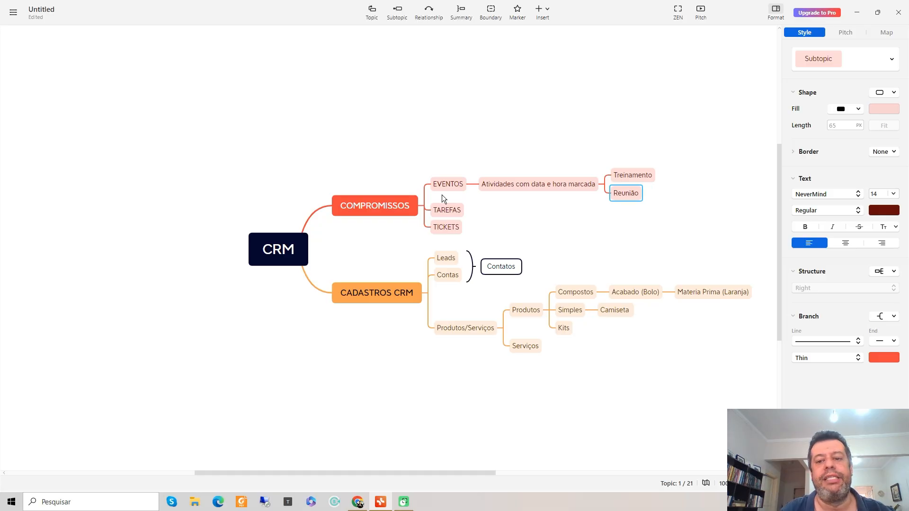
Step: Add the subtopic "Compromisso Particular" below Reunião under Atividades com data e hora marcada
{"action": "key", "text": "Return"}
{"action": "type", "text": "Compr"}
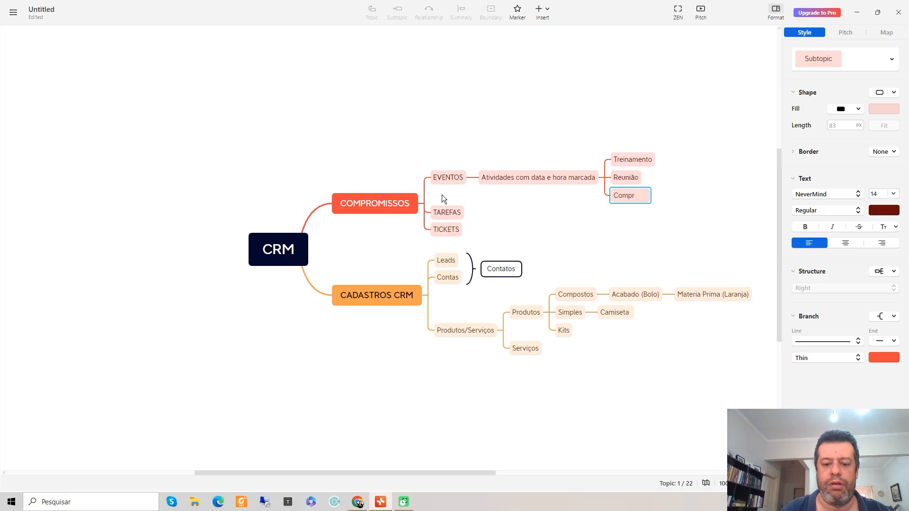
{"action": "type", "text": "omisso P"}
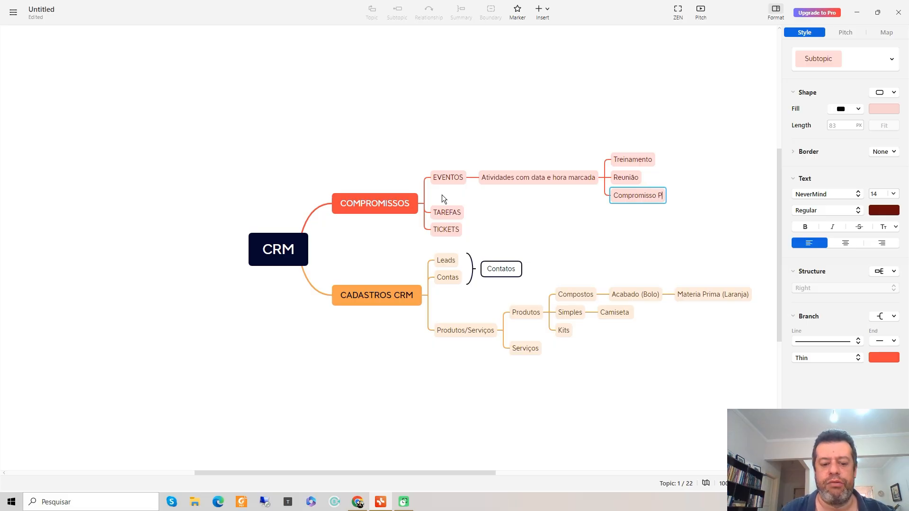
{"action": "type", "text": "articular"}
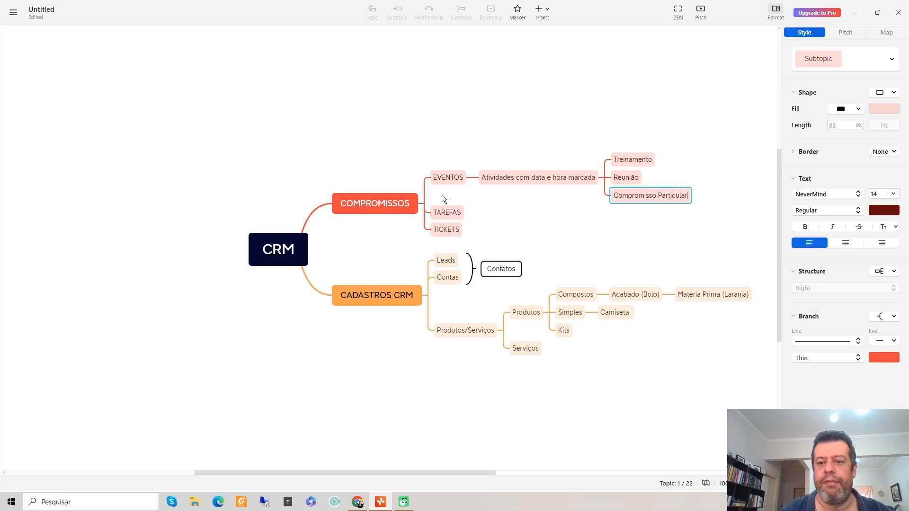
{"action": "key", "text": "Return"}
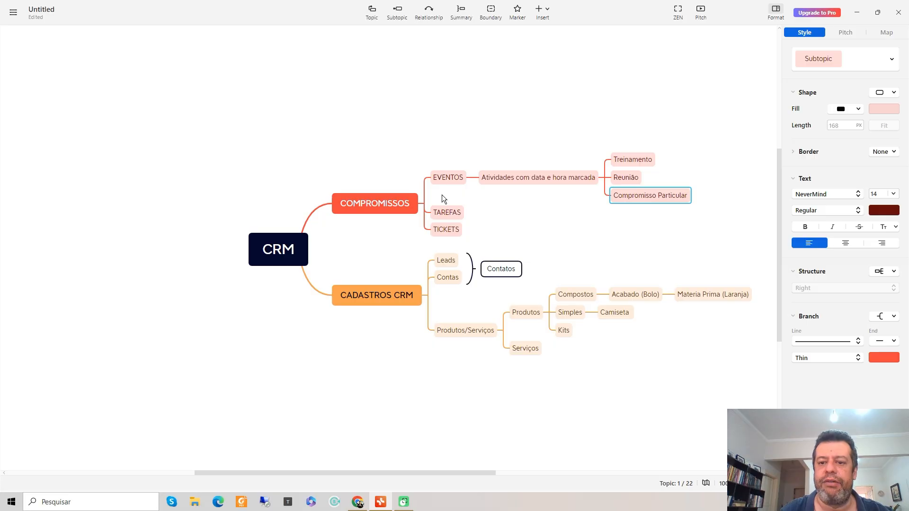
Step: Add the subtopic "Ligação Telefonica" below Compromisso Particular under Atividades com data e hora marcada
{"action": "key", "text": "Return"}
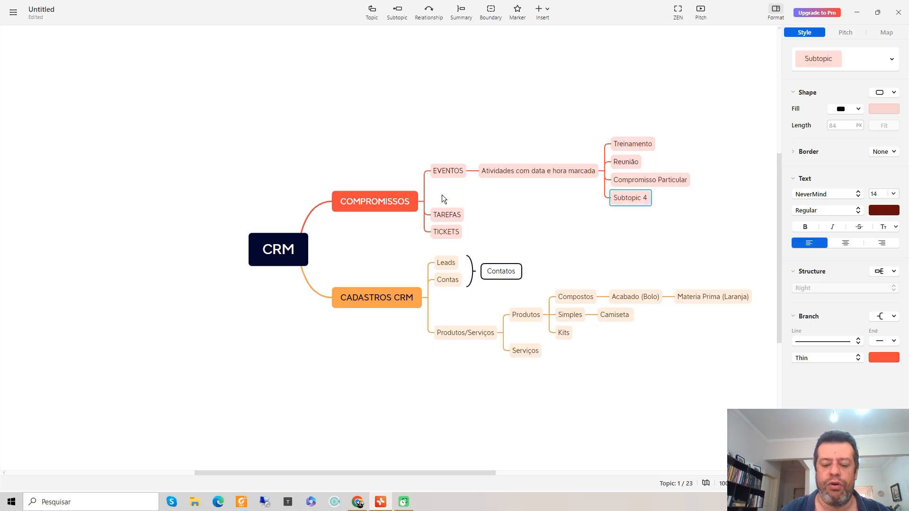
{"action": "type", "text": "Ligação "}
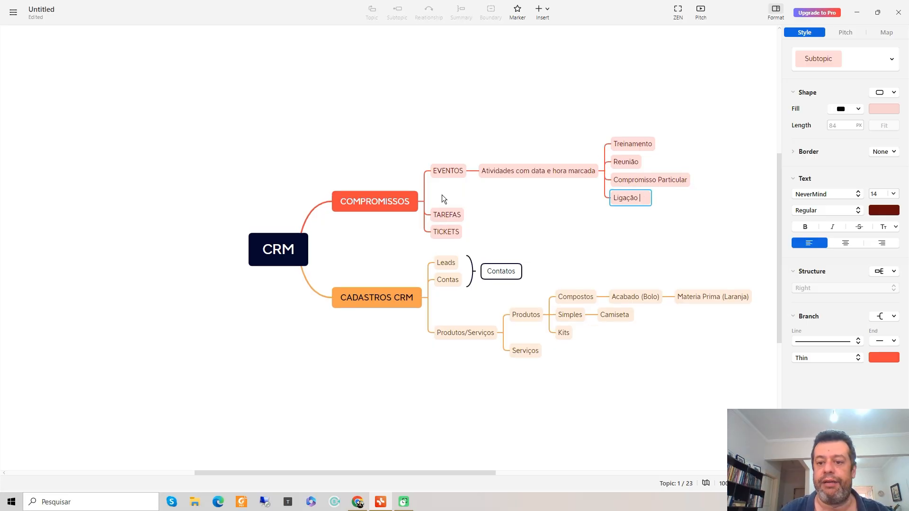
{"action": "type", "text": "Telefon"}
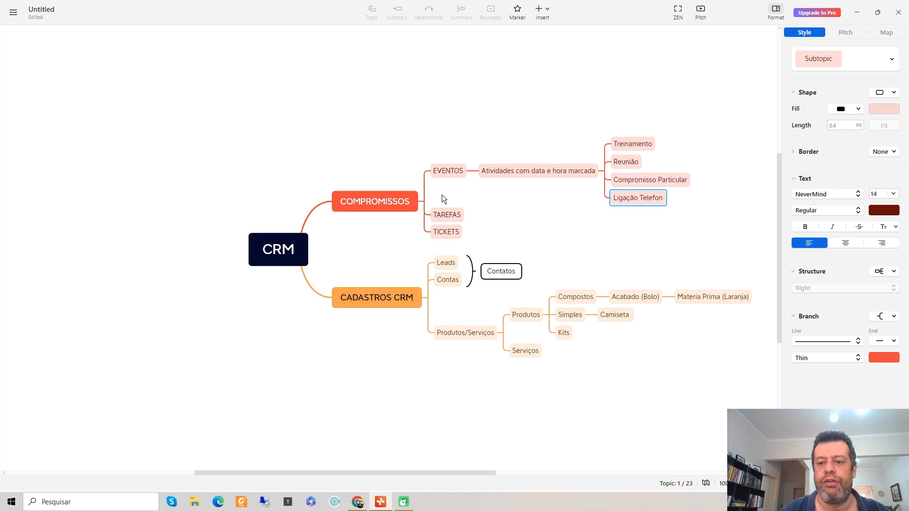
{"action": "type", "text": "ica"}
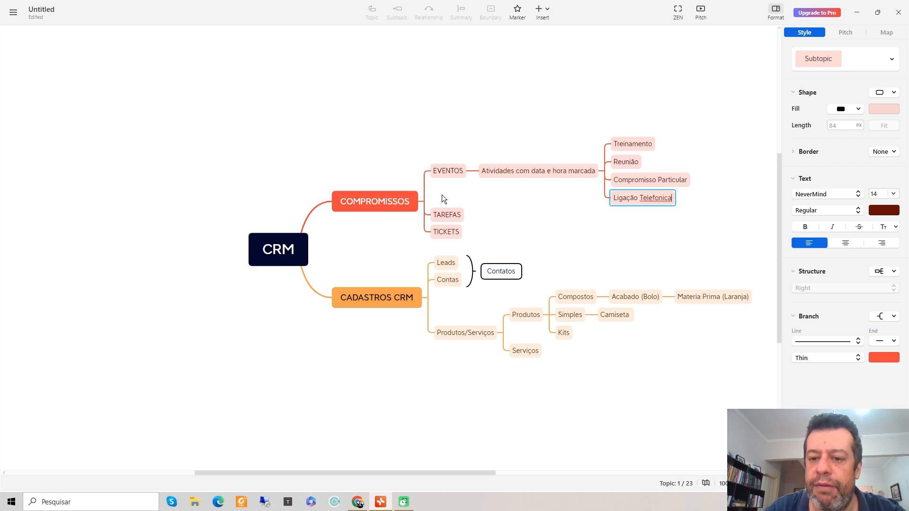
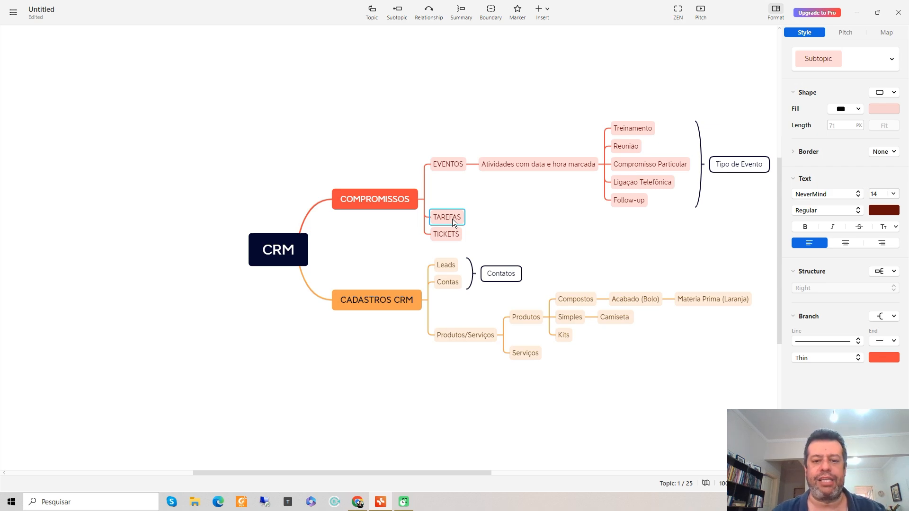
Step: Add the subtopic "Prazo" under TAREFAS
{"action": "key", "text": "Tab"}
{"action": "type", "text": "Prazo"}
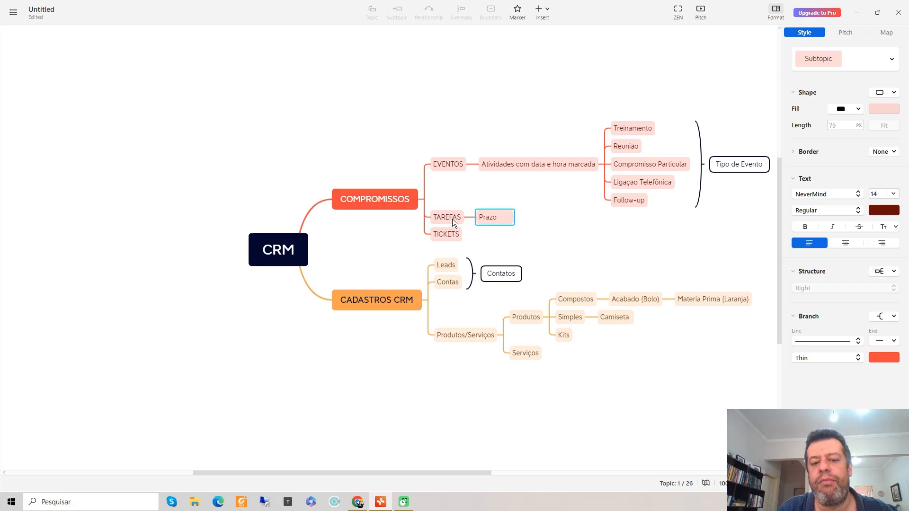
{"action": "key", "text": "Return"}
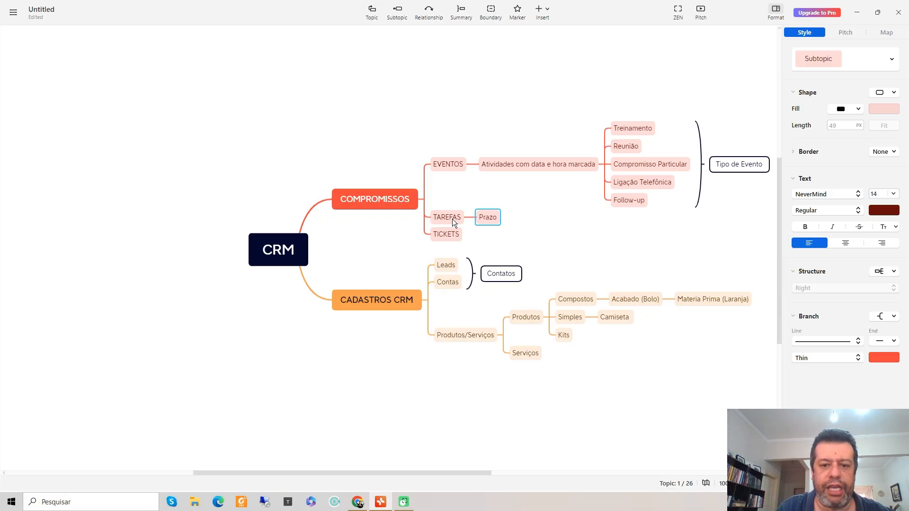
Step: Add the subtopic "Proposta Comercial" under Prazo in the TAREFAS branch
{"action": "key", "text": "Tab"}
{"action": "type", "text": "ori"}
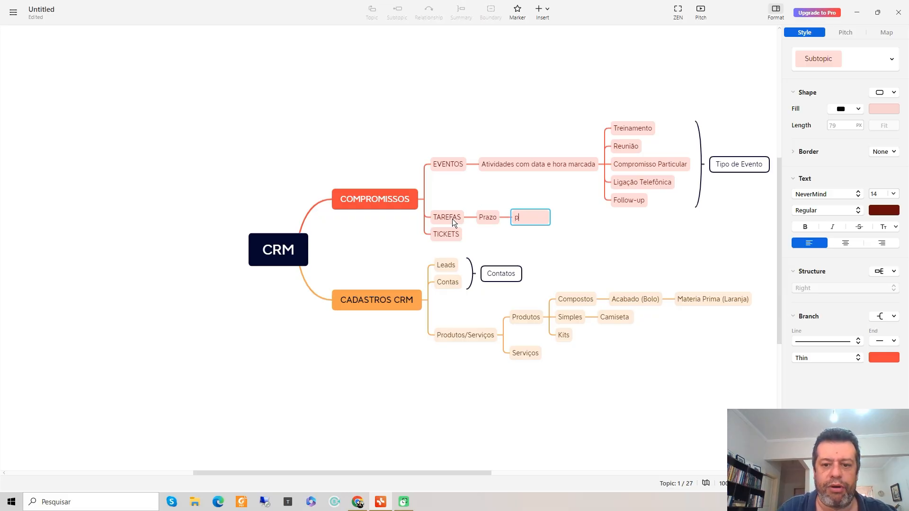
{"action": "key", "text": "BackSpace"}
{"action": "key", "text": "BackSpace"}
{"action": "key", "text": "BackSpace"}
{"action": "type", "text": "pro"}
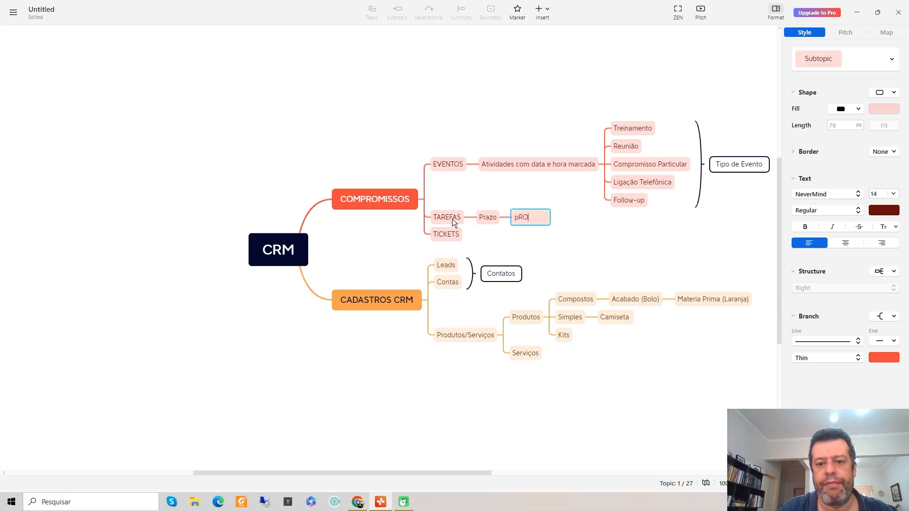
{"action": "key", "text": "BackSpace"}
{"action": "key", "text": "BackSpace"}
{"action": "key", "text": "BackSpace"}
{"action": "type", "text": "Propos"}
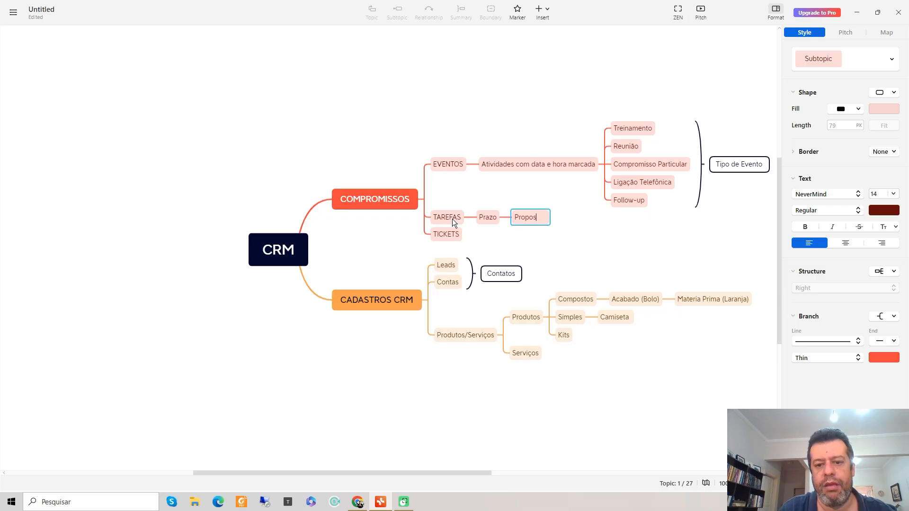
{"action": "type", "text": "ta Comercial"}
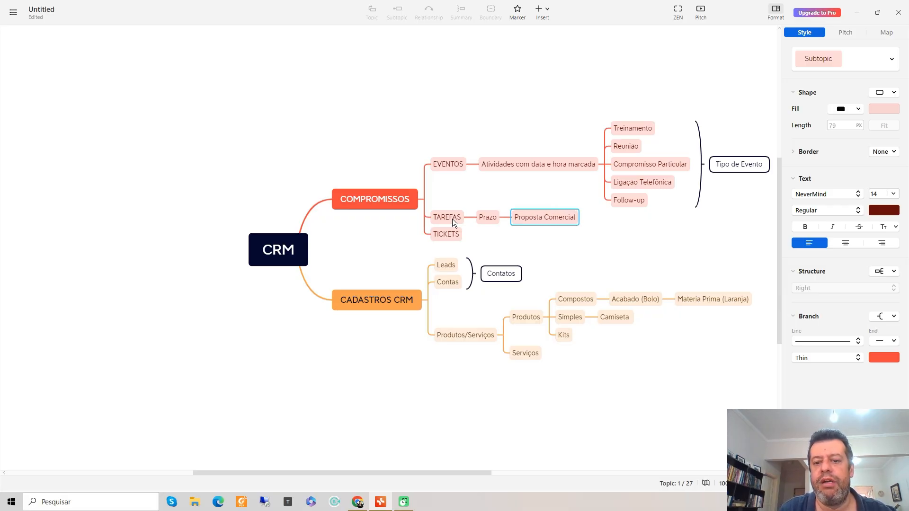
{"action": "key", "text": "Return"}
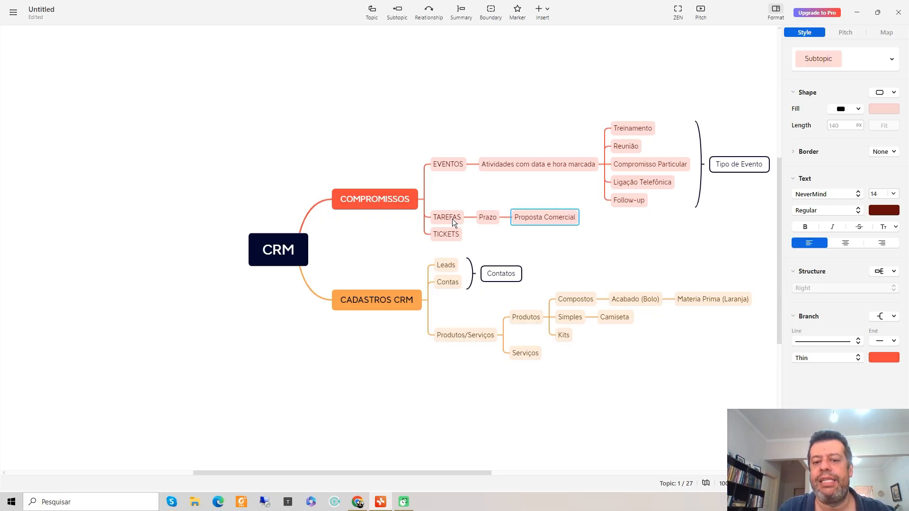
Step: Add the example deadline "30/09" as a subtopic of Proposta Comercial
{"action": "key", "text": "Tab"}
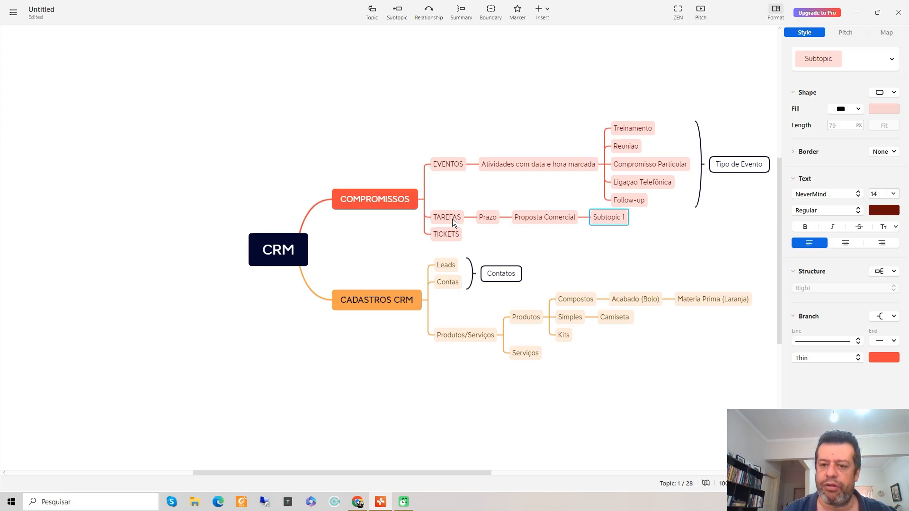
{"action": "type", "text": "30/09"}
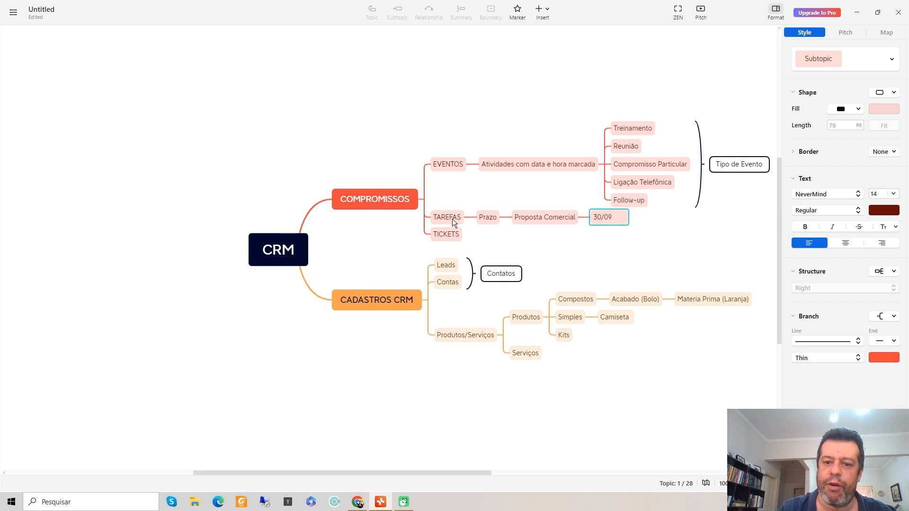
{"action": "key", "text": "Return"}
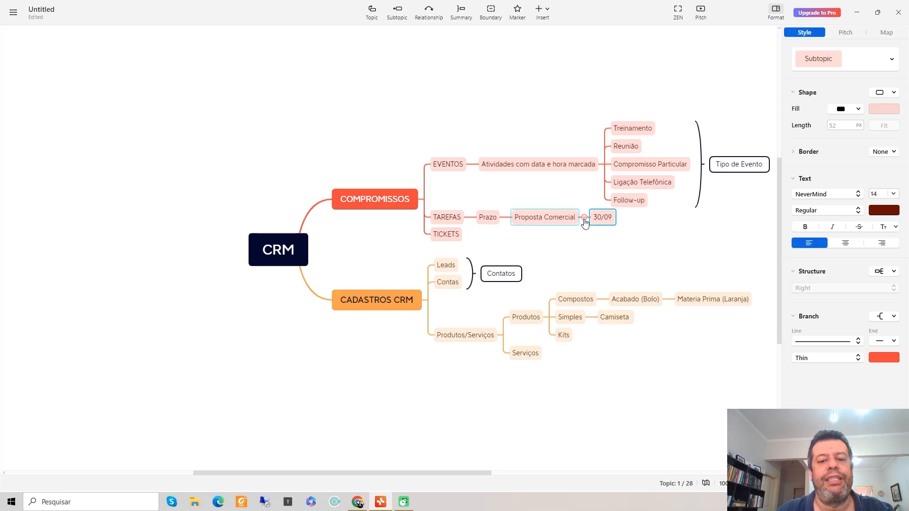
Step: Add the subtopic "Checklist" under TAREFAS, below Prazo
{"action": "left_click", "coordinate": [448, 218]}
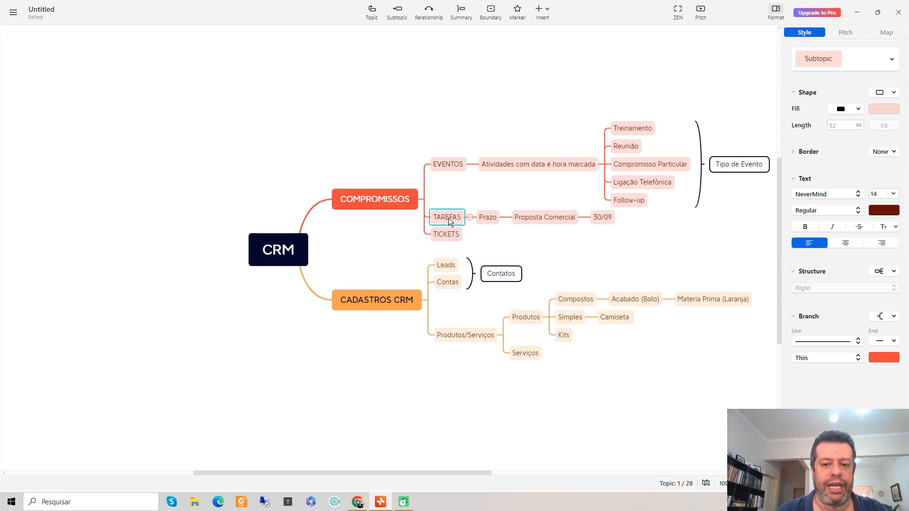
{"action": "key", "text": "Tab"}
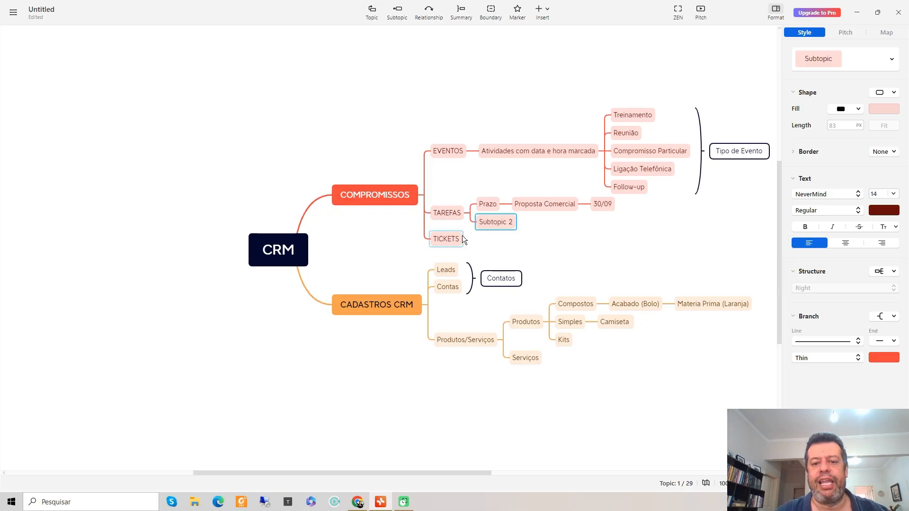
{"action": "type", "text": "Cheq"}
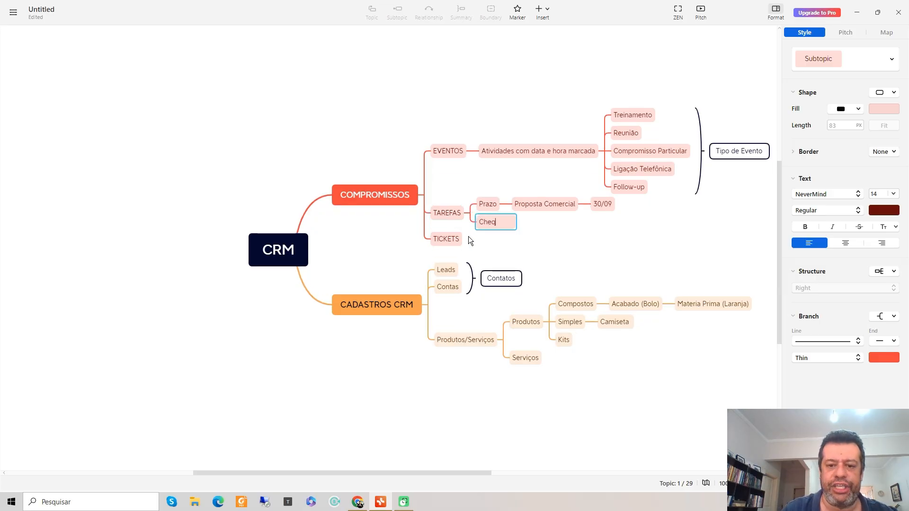
{"action": "type", "text": "klist"}
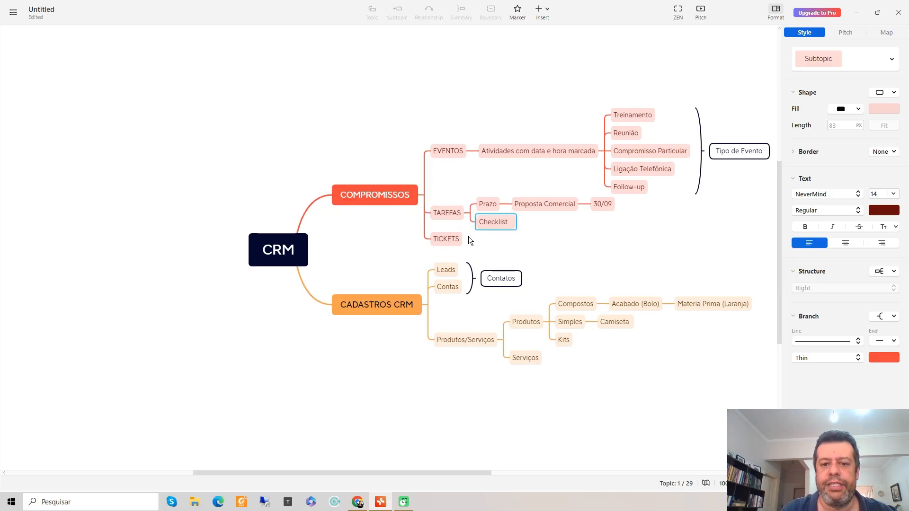
{"action": "key", "text": "Return"}
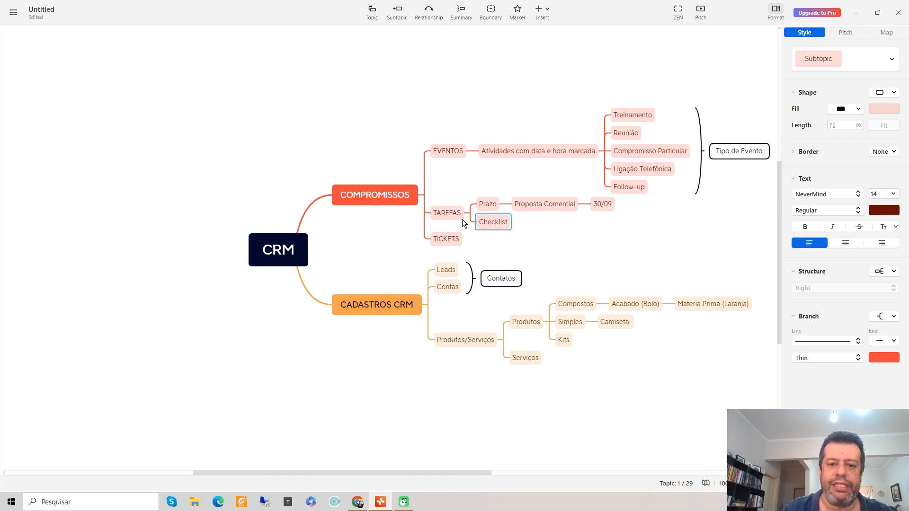
Step: Add a new subtopic under TAREFAS, below Checklist
{"action": "left_click", "coordinate": [458, 216]}
{"action": "key", "text": "Tab"}
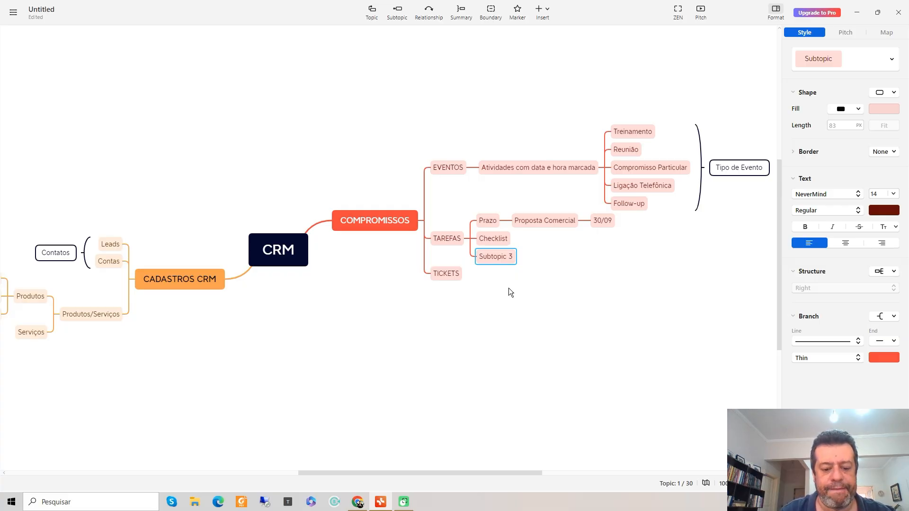
{"action": "type", "text": "Comercial"}
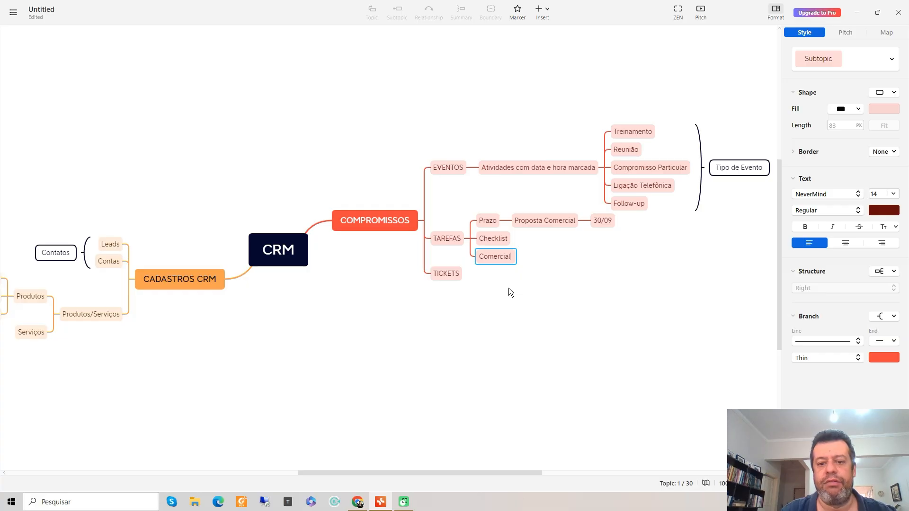
{"action": "key", "text": "BackSpace"}
{"action": "key", "text": "BackSpace"}
{"action": "key", "text": "BackSpace"}
{"action": "key", "text": "BackSpace"}
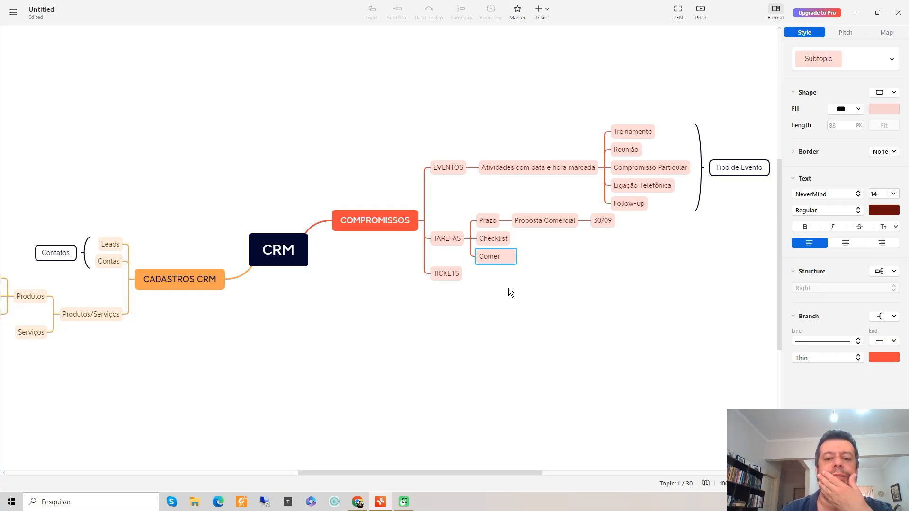
{"action": "key", "text": "BackSpace"}
{"action": "key", "text": "BackSpace"}
{"action": "key", "text": "BackSpace"}
{"action": "key", "text": "BackSpace"}
{"action": "key", "text": "BackSpace"}
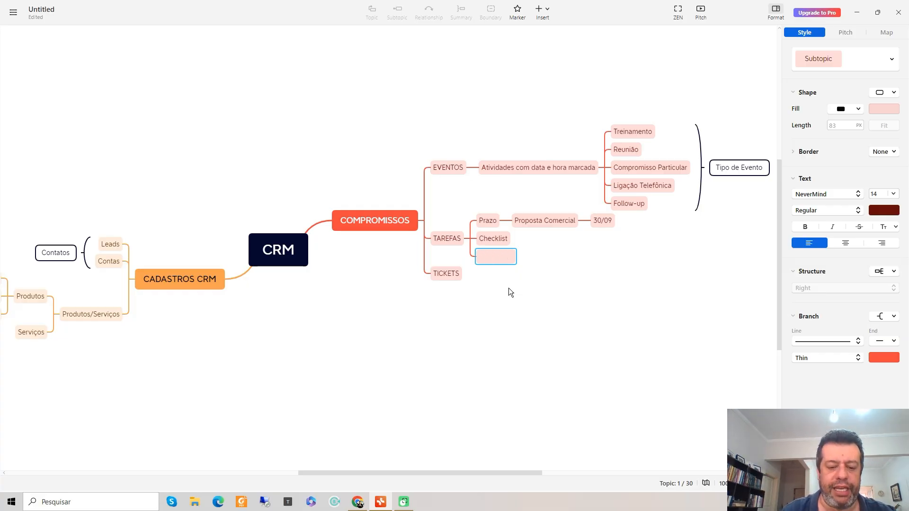
{"action": "type", "text": "lei"}
{"action": "key", "text": "BackSpace"}
{"action": "key", "text": "BackSpace"}
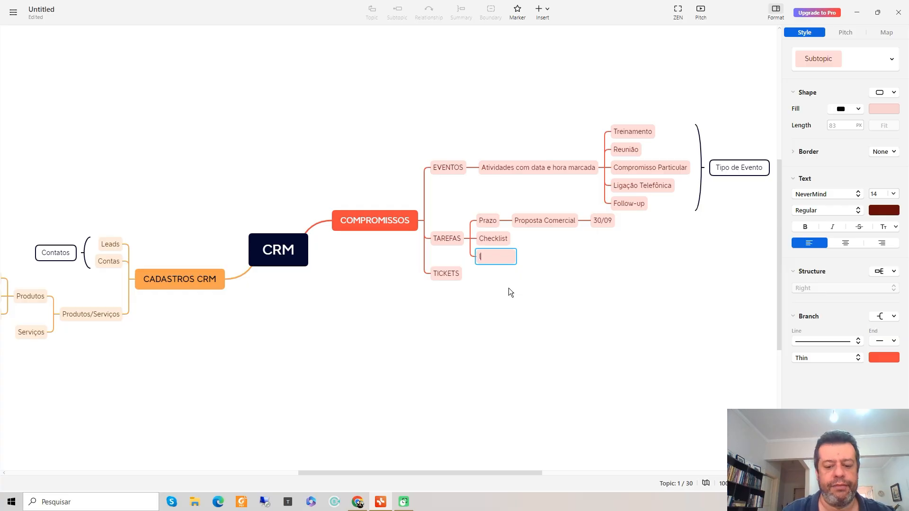
{"action": "type", "text": "EITUR"}
{"action": "key", "text": "BackSpace"}
{"action": "key", "text": "BackSpace"}
{"action": "key", "text": "BackSpace"}
{"action": "key", "text": "BackSpace"}
{"action": "key", "text": "BackSpace"}
{"action": "key", "text": "BackSpace"}
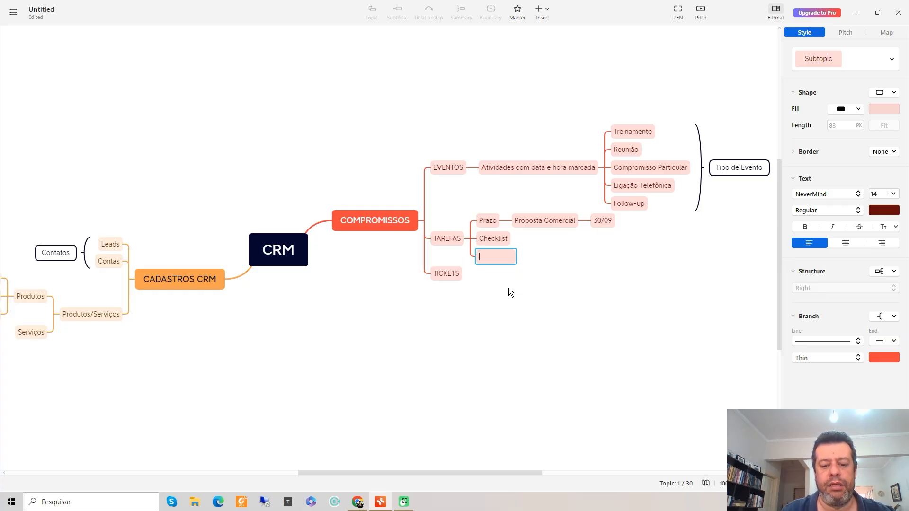
Step: Name the new subtopic below Checklist "Leitura de E-Mail"
{"action": "type", "text": "Leitura d"}
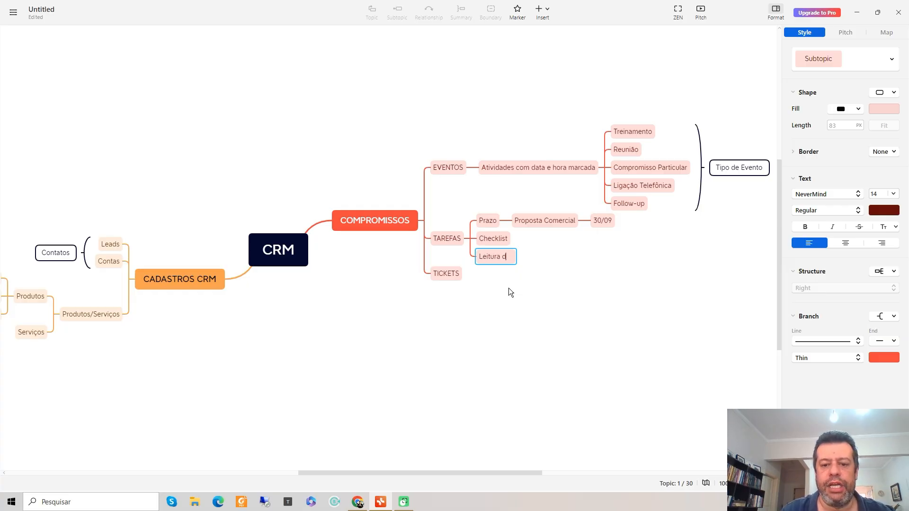
{"action": "type", "text": "e E-mail"}
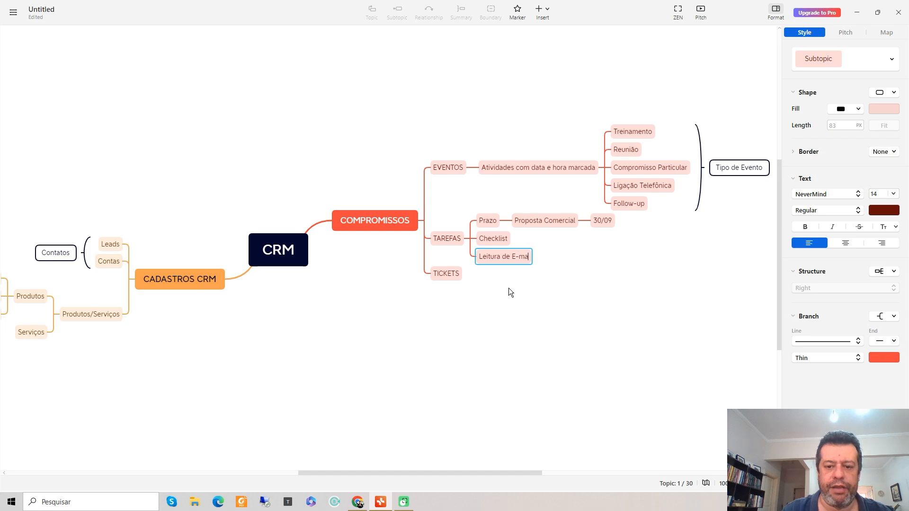
{"action": "key", "text": "BackSpace"}
{"action": "key", "text": "BackSpace"}
{"action": "key", "text": "BackSpace"}
{"action": "key", "text": "BackSpace"}
{"action": "type", "text": "Mail"}
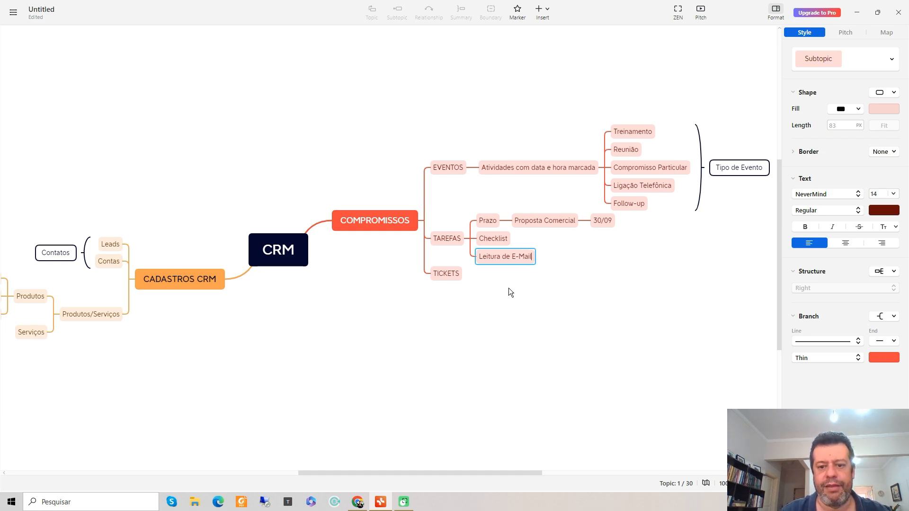
{"action": "key", "text": "Return"}
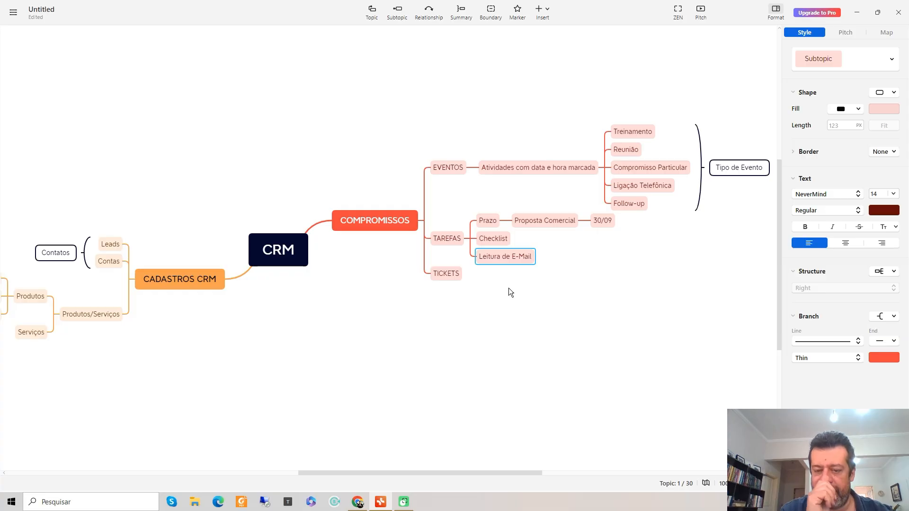
Step: Add the subtopic "Suporte Técnico" below Leitura de E-Mail under TAREFAS
{"action": "key", "text": "Return"}
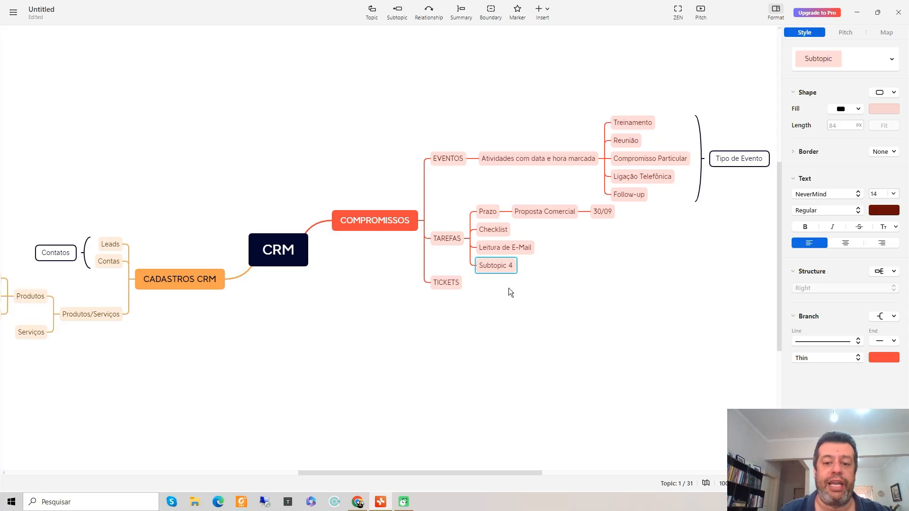
{"action": "double_click", "coordinate": [493, 269]}
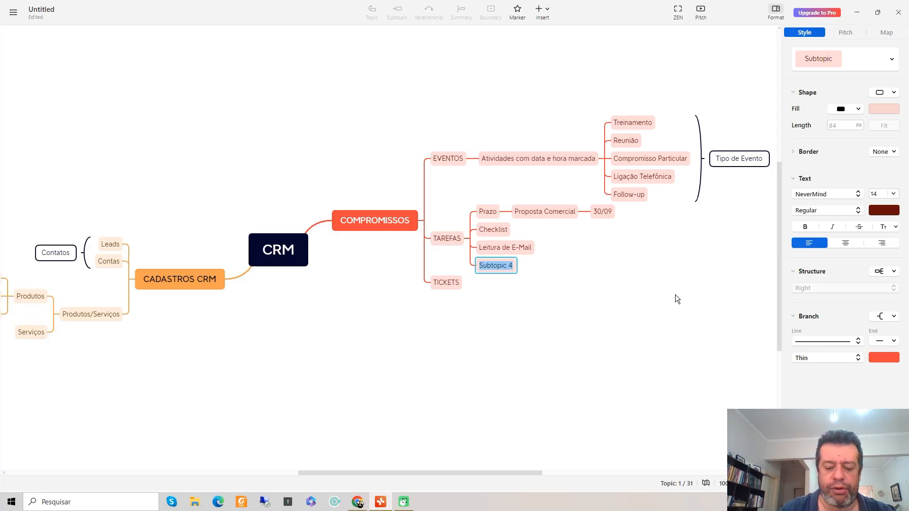
{"action": "type", "text": "Suport"}
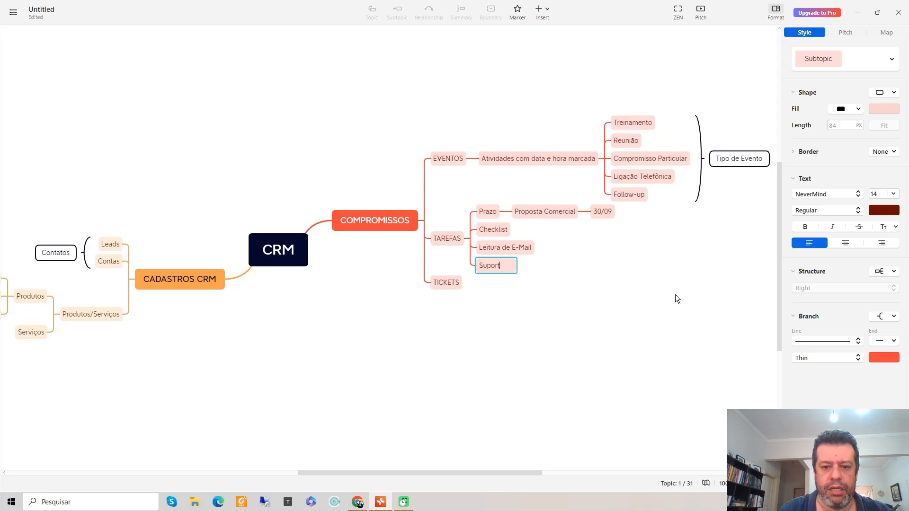
{"action": "type", "text": "e Técnico"}
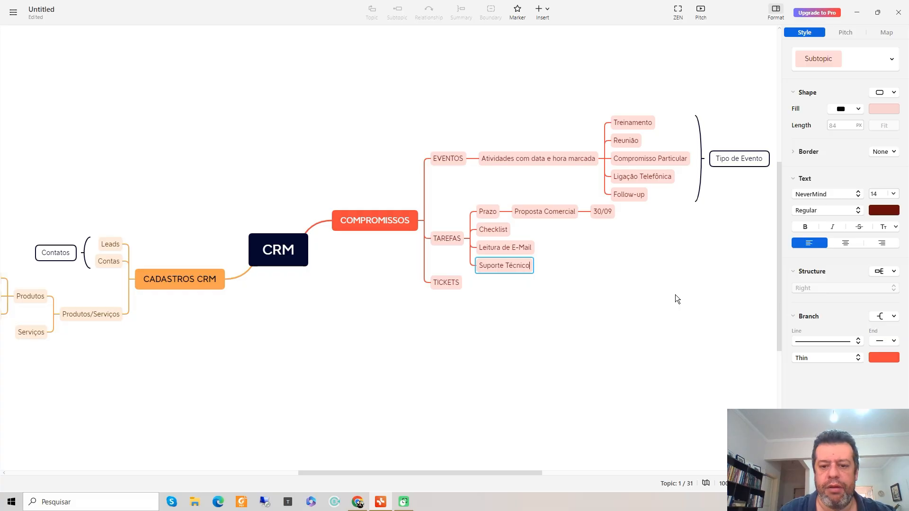
{"action": "key", "text": "Return"}
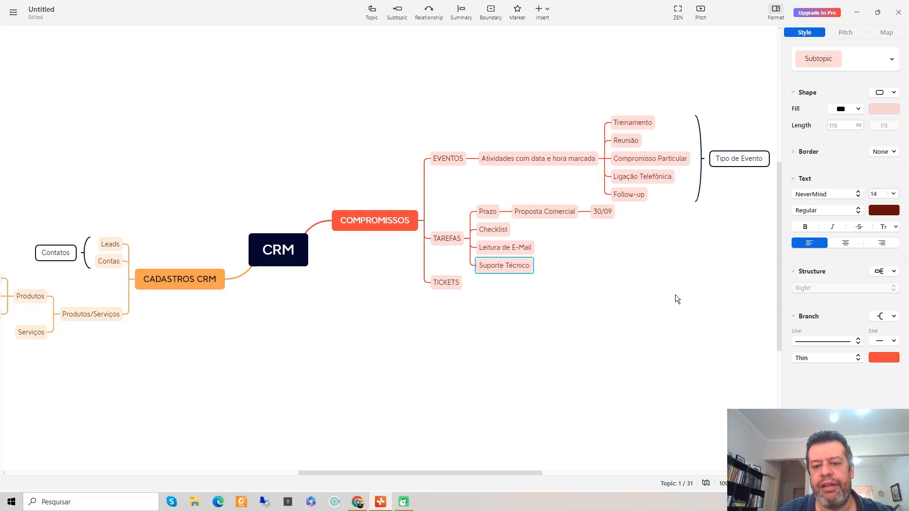
Step: Add the subtopic "Treinamento" below Suporte Técnico under TAREFAS
{"action": "key", "text": "Return"}
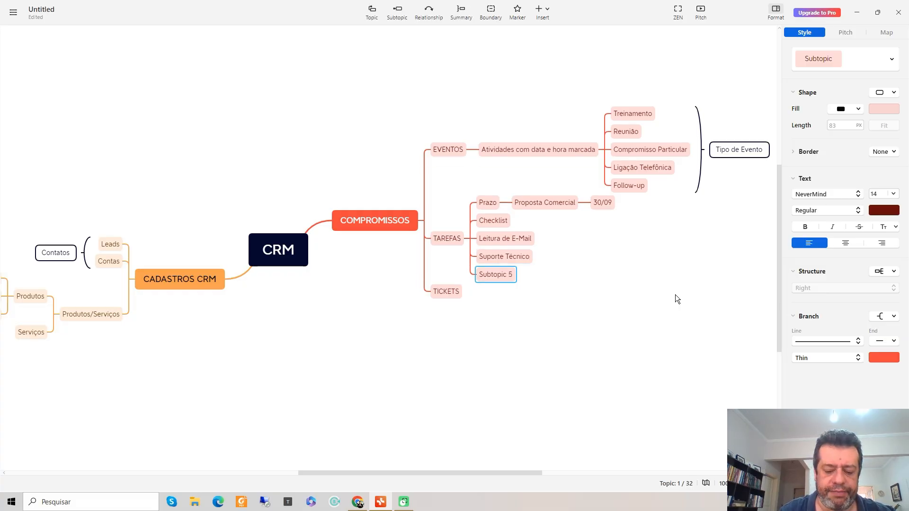
{"action": "type", "text": "Treinamento"}
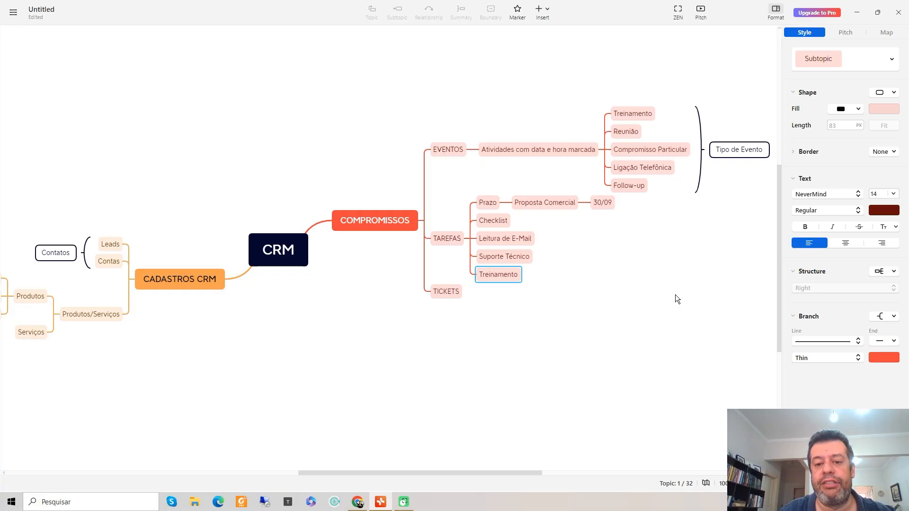
{"action": "key", "text": "Return"}
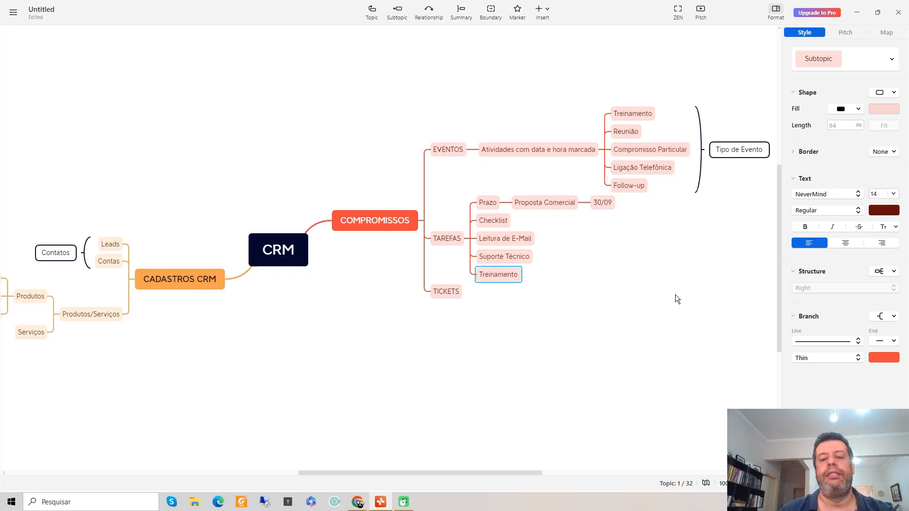
Step: Add a summary bracket spanning Leitura de E-Mail, Suporte Técnico and Treinamento under TAREFAS
{"action": "left_click", "coordinate": [515, 241]}
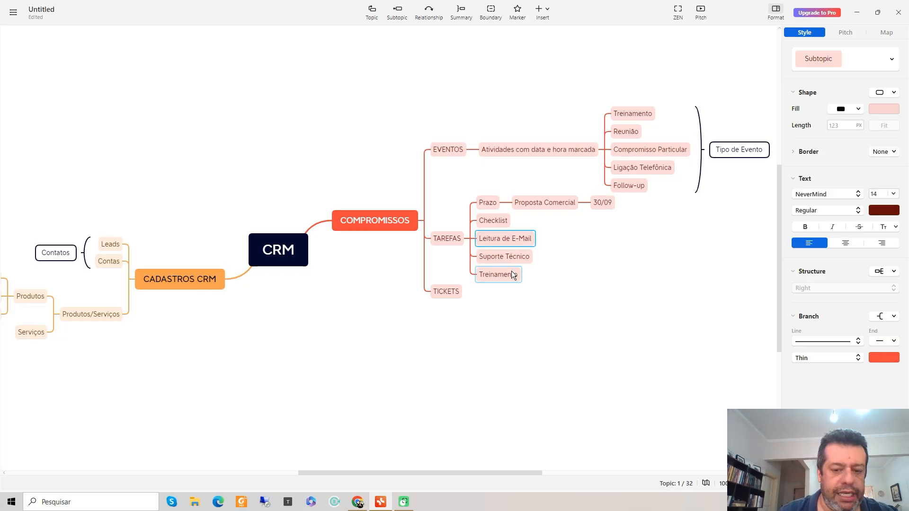
{"action": "left_click", "coordinate": [510, 269]}
{"action": "left_click", "coordinate": [515, 243], "text": "ctrl"}
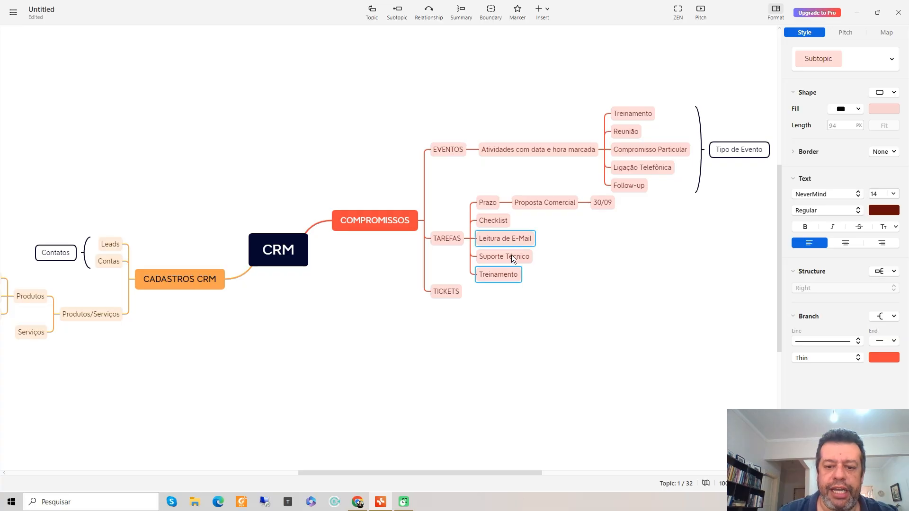
{"action": "left_click", "coordinate": [509, 258], "text": "ctrl"}
{"action": "right_click", "coordinate": [509, 258]}
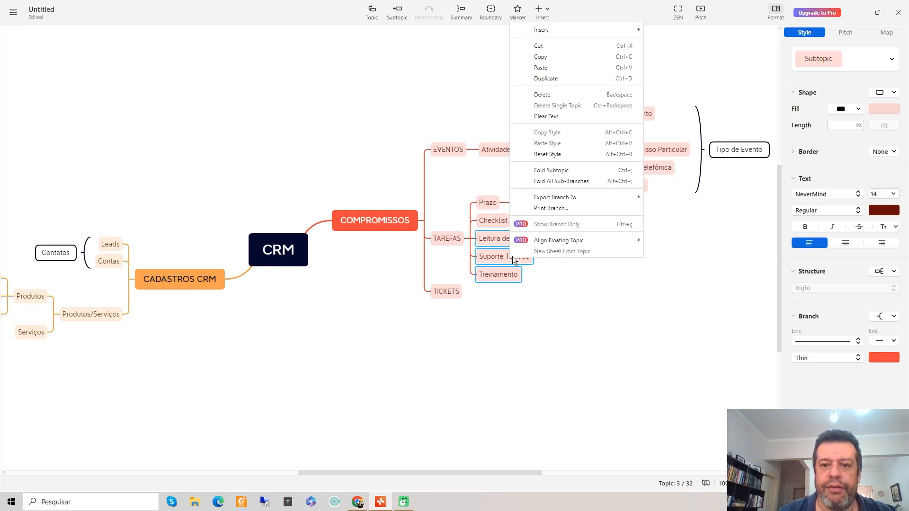
{"action": "left_click", "coordinate": [462, 12]}
{"action": "left_click", "coordinate": [461, 12]}
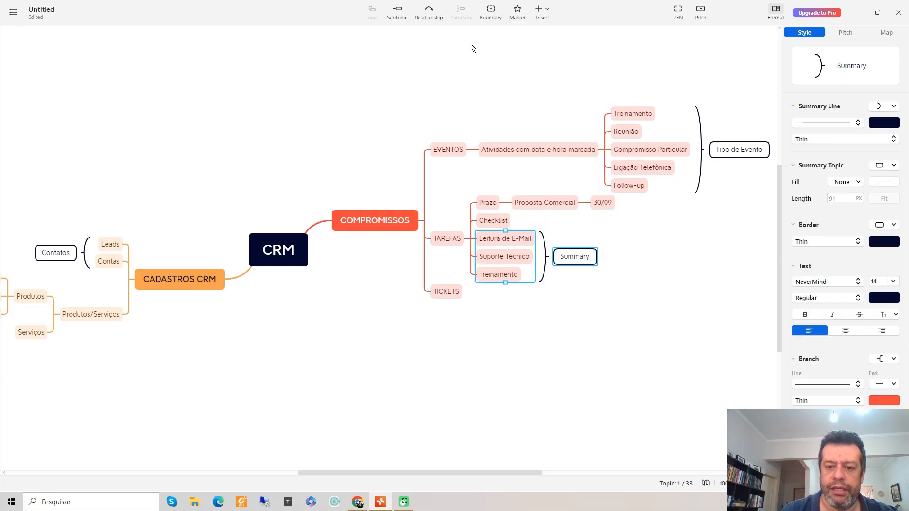
Step: Rename the new summary beside the TAREFAS subtopics as "Tipo de Tarefa"
{"action": "double_click", "coordinate": [569, 258]}
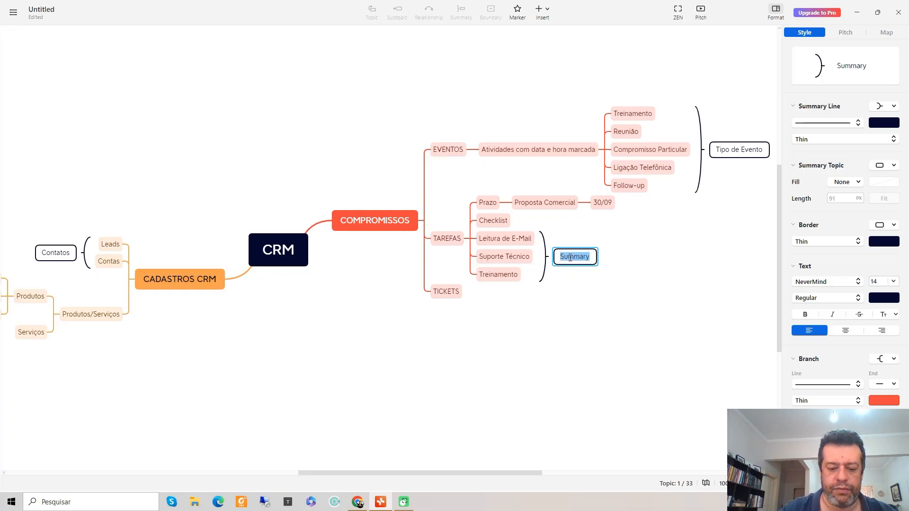
{"action": "type", "text": "Tipo de Tar"}
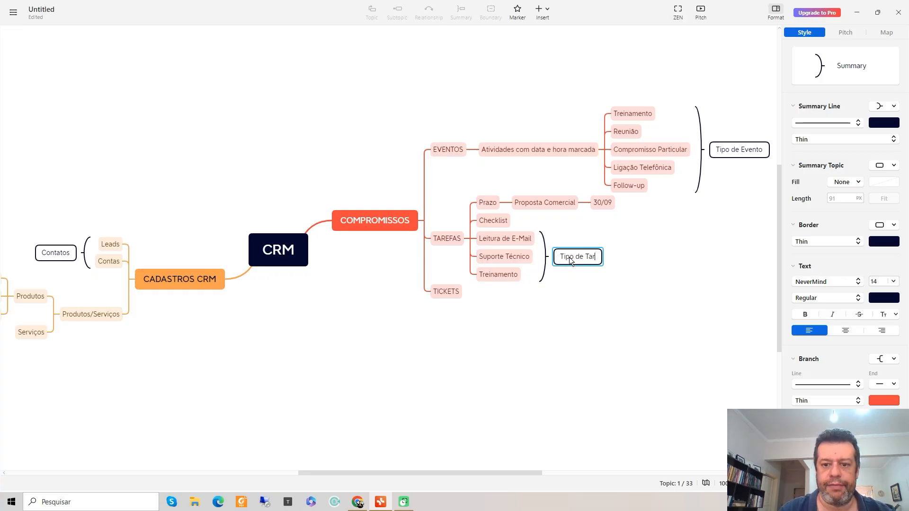
{"action": "type", "text": "efa"}
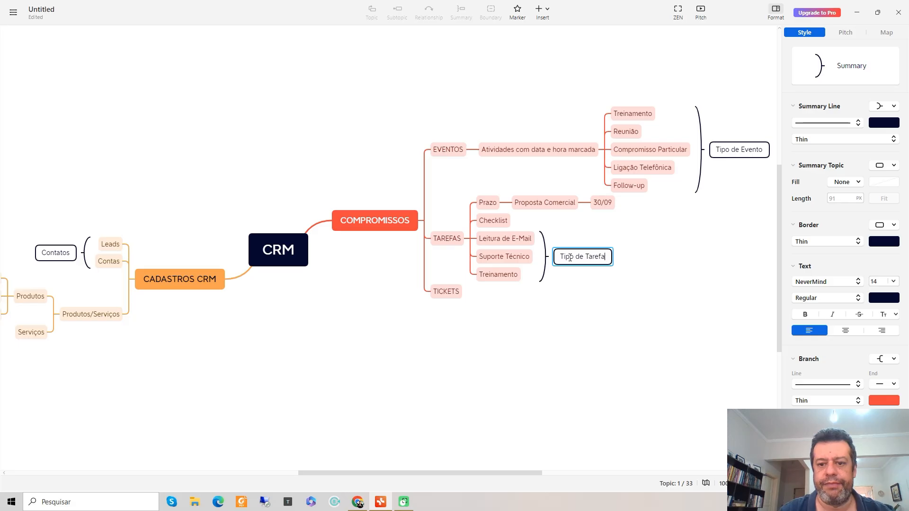
{"action": "key", "text": "Return"}
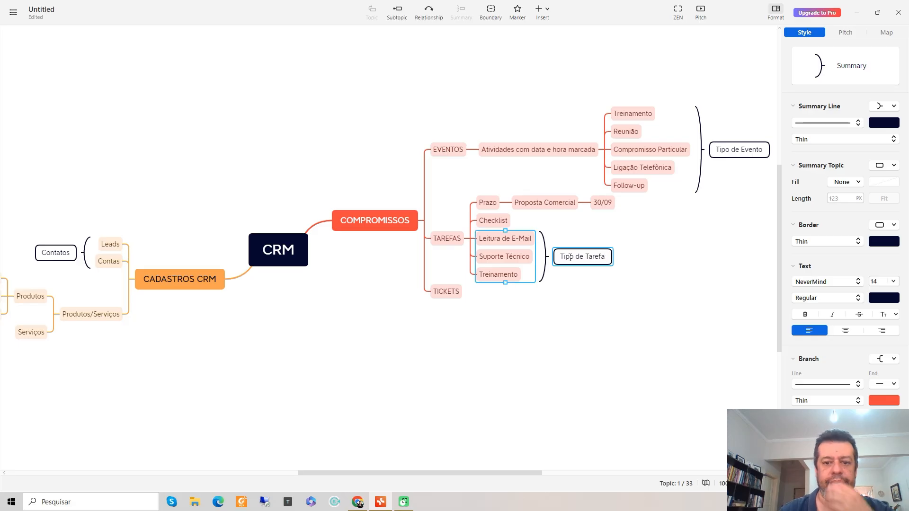
{"action": "left_click", "coordinate": [754, 149]}
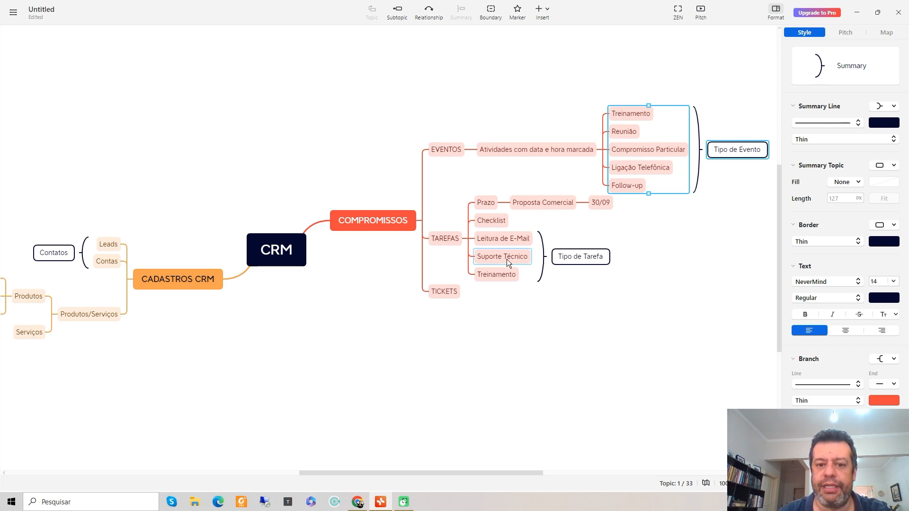
{"action": "left_click", "coordinate": [453, 240]}
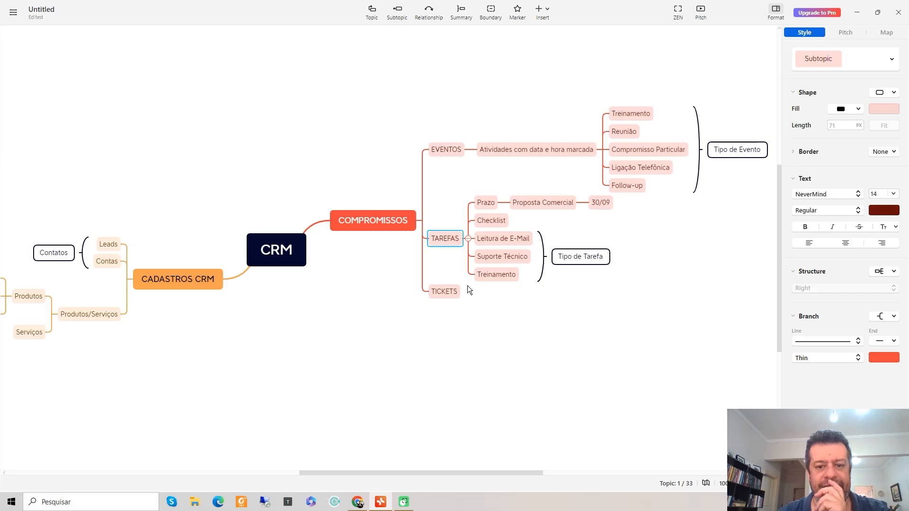
{"action": "left_click", "coordinate": [496, 220]}
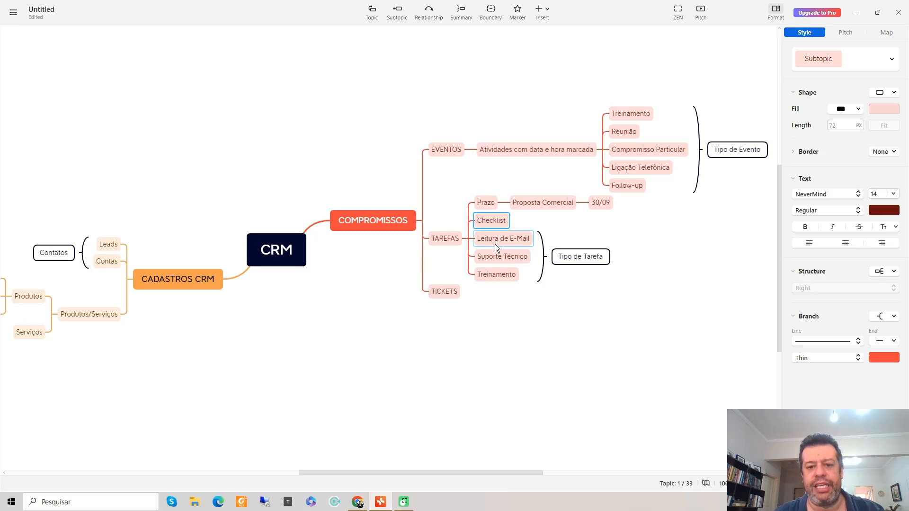
Step: Add the subtopic "Backup" below Treinamento under TAREFAS
{"action": "left_click", "coordinate": [493, 275]}
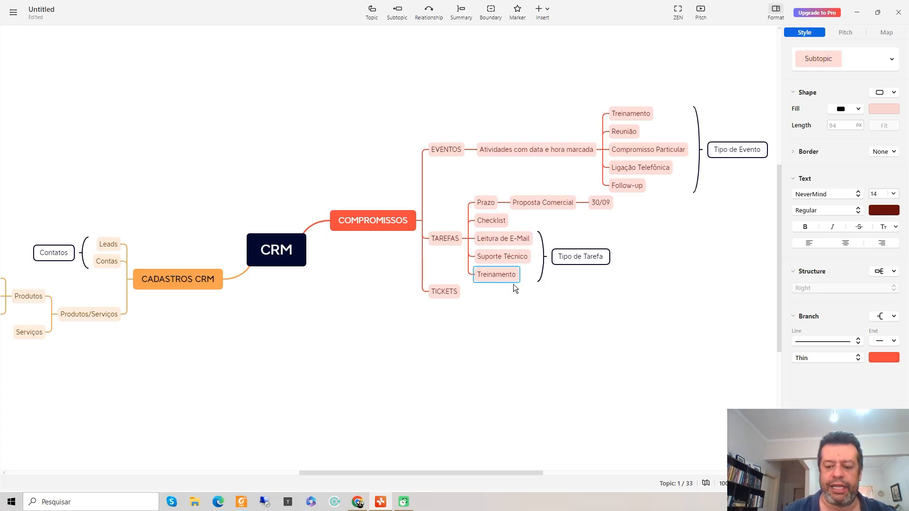
{"action": "key", "text": "Return"}
{"action": "type", "text": "Backup"}
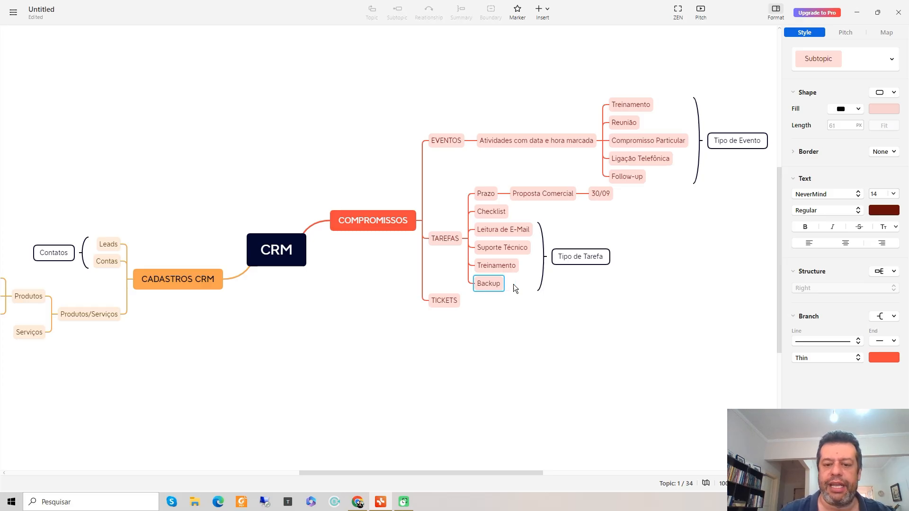
{"action": "key", "text": "Return"}
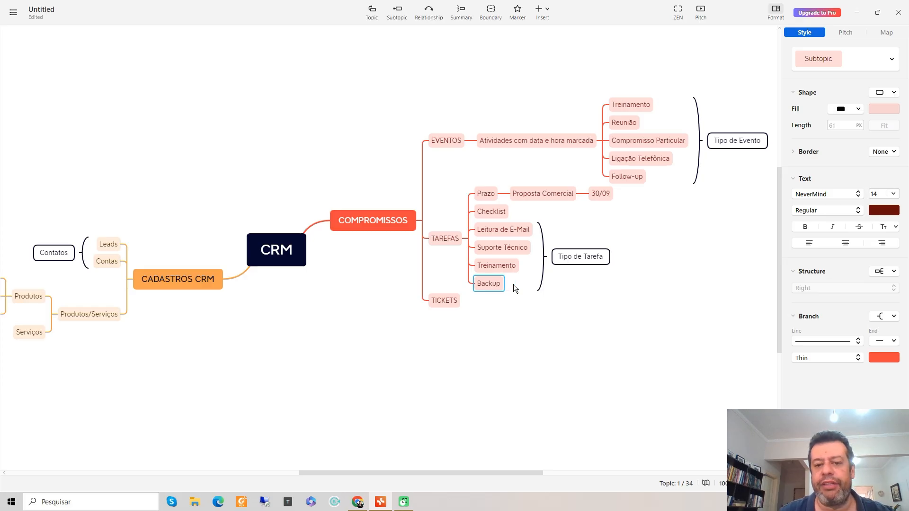
Step: Add a child subtopic to Checklist under TAREFAS and name it "Bakcup"
{"action": "left_click", "coordinate": [502, 217]}
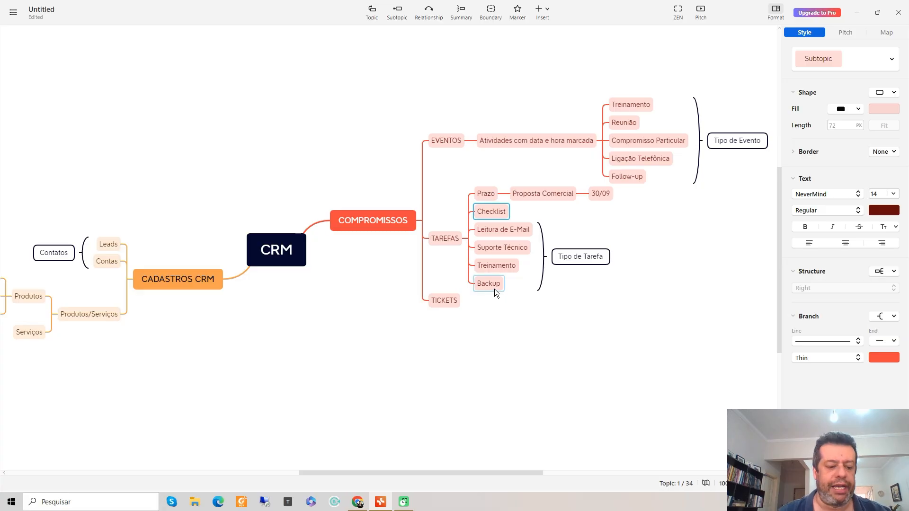
{"action": "key", "text": "Tab"}
{"action": "type", "text": "Ver"}
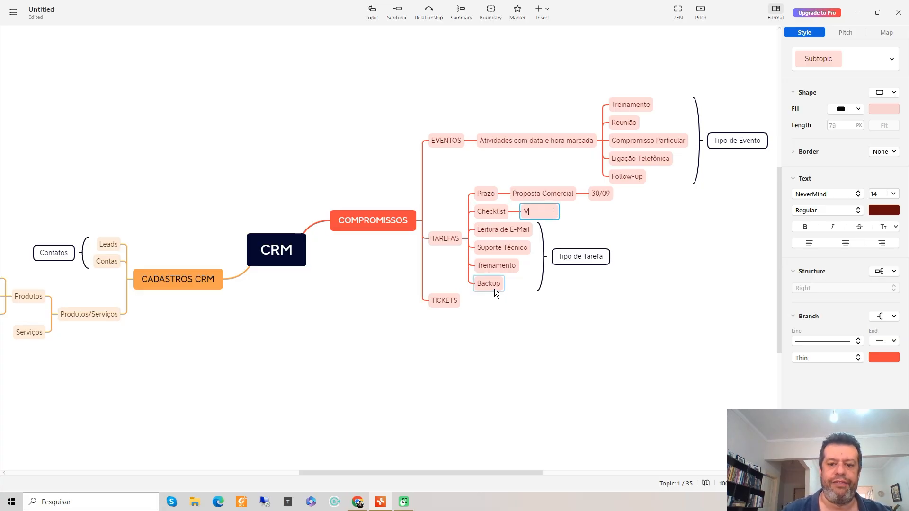
{"action": "key", "text": "BackSpace"}
{"action": "key", "text": "BackSpace"}
{"action": "key", "text": "BackSpace"}
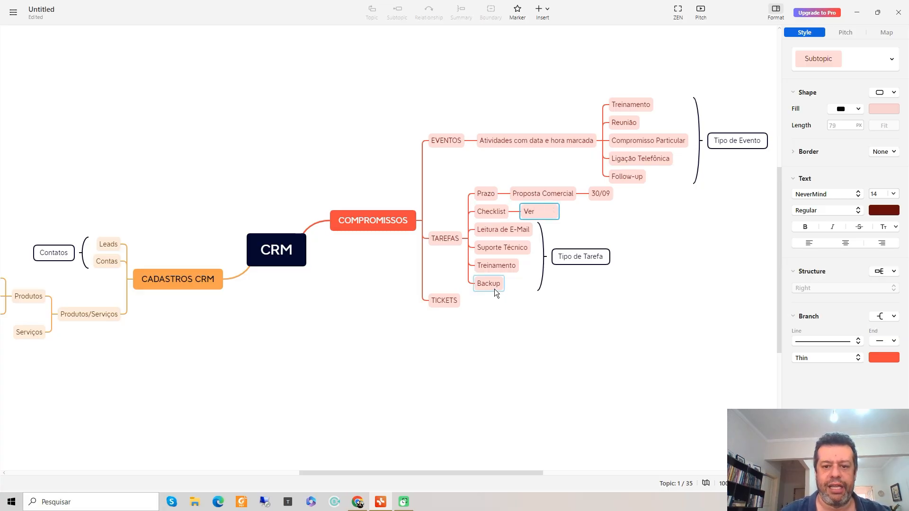
{"action": "type", "text": "Bakcup"}
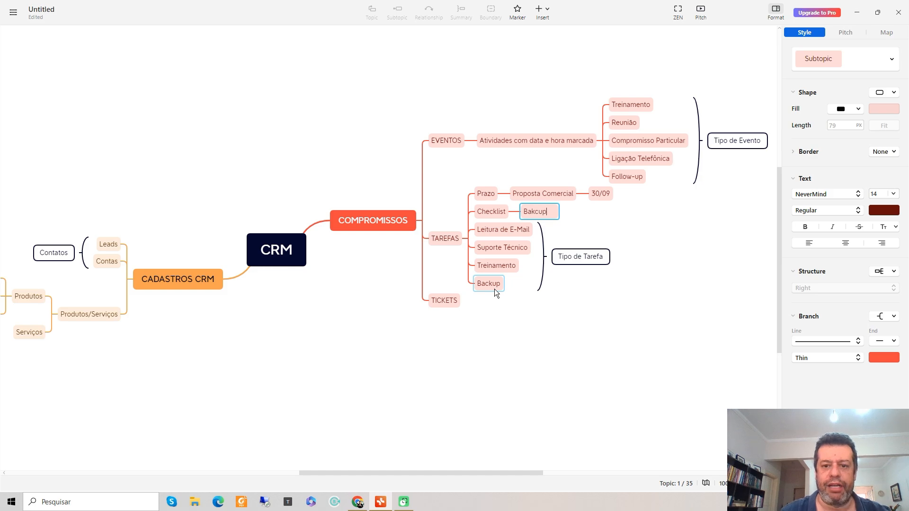
{"action": "key", "text": "Return"}
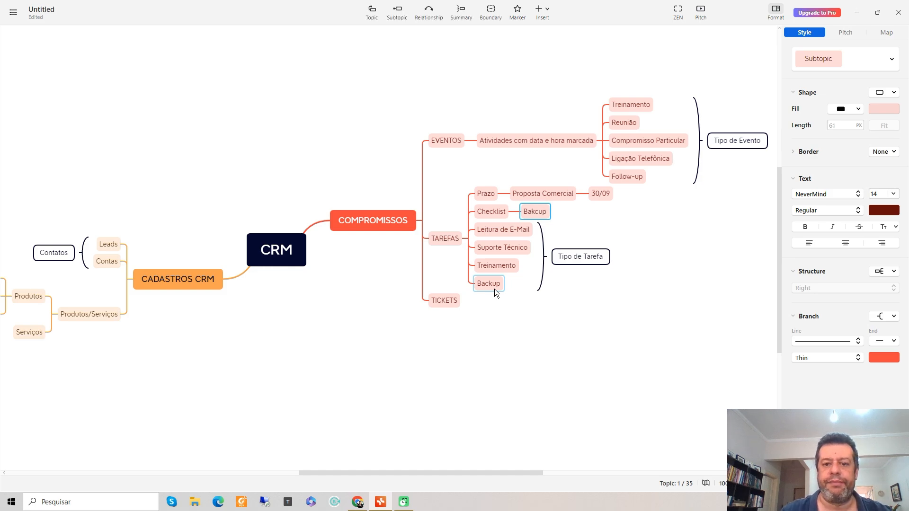
Step: Correct the spelling of the Checklist child subtopic to "Backup"
{"action": "double_click", "coordinate": [544, 212]}
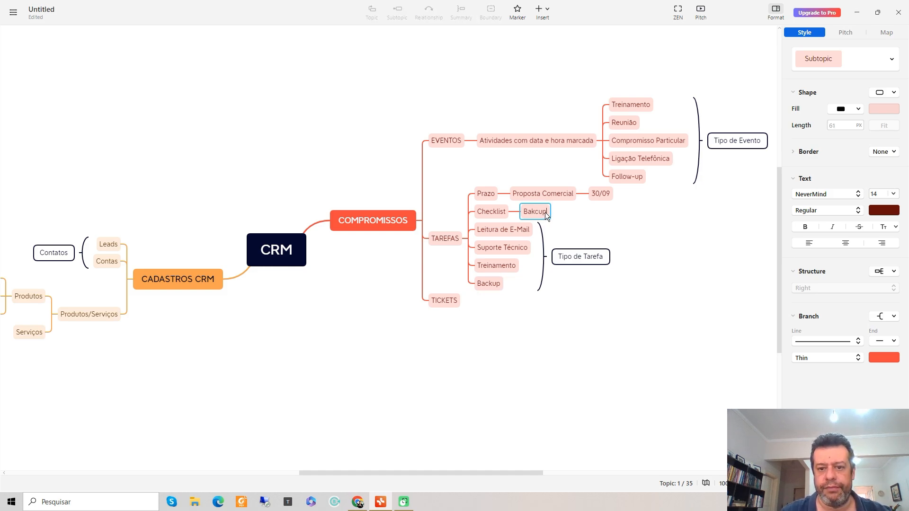
{"action": "key", "text": "BackSpace"}
{"action": "key", "text": "BackSpace"}
{"action": "key", "text": "BackSpace"}
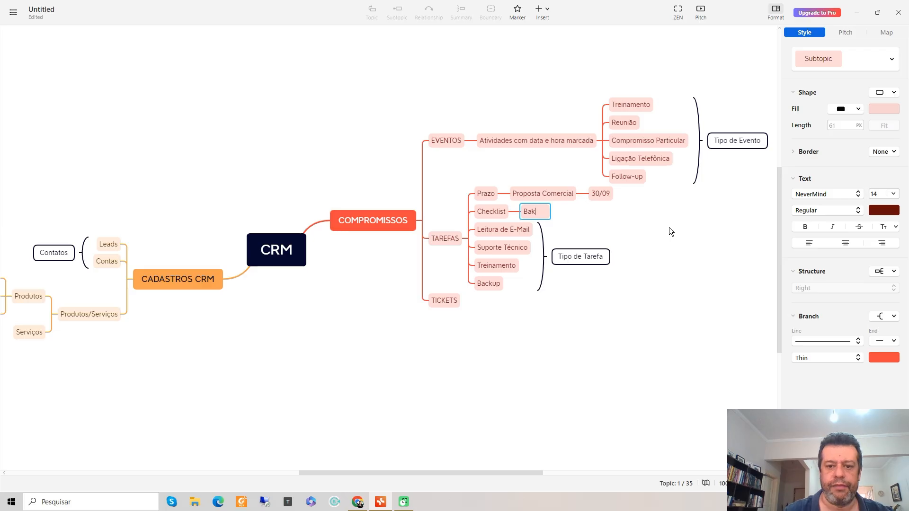
{"action": "type", "text": "c"}
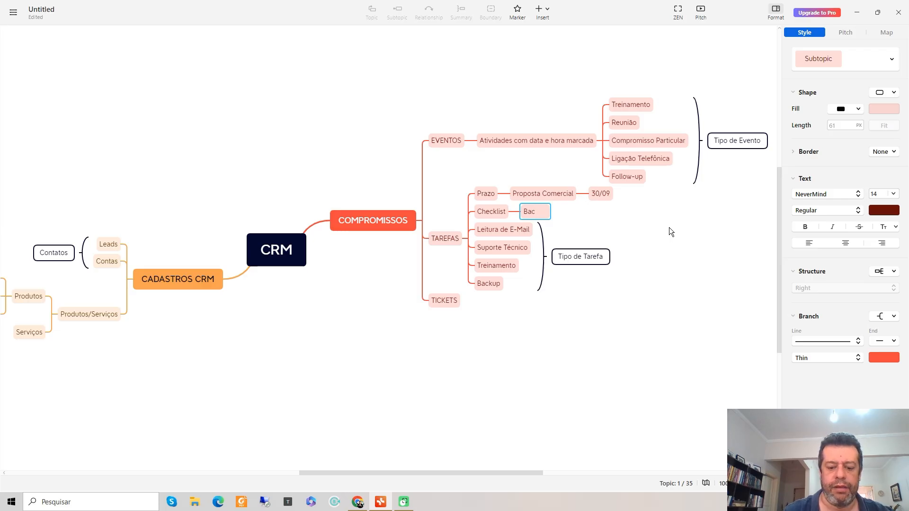
{"action": "type", "text": "kup"}
{"action": "key", "text": "Return"}
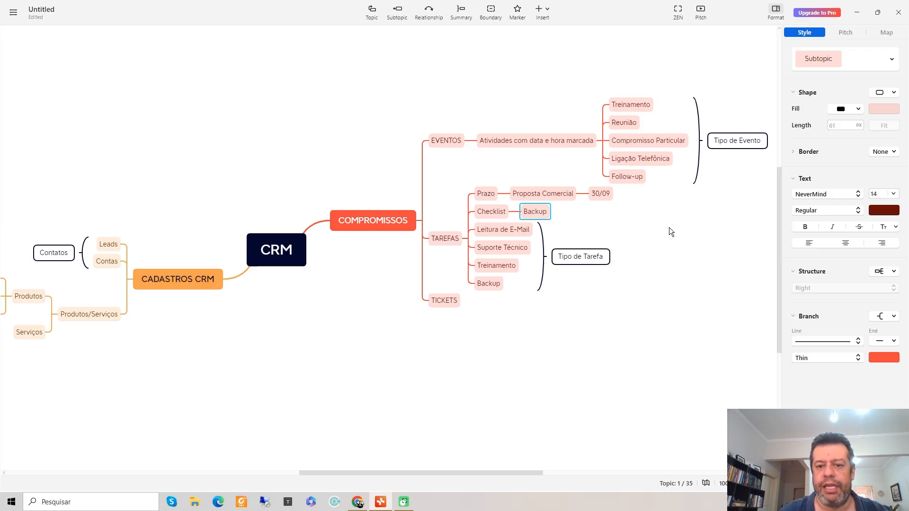
Step: Add the child subtopic "Verificar copias anteriores" to the Backup topic under Checklist
{"action": "key", "text": "Tab"}
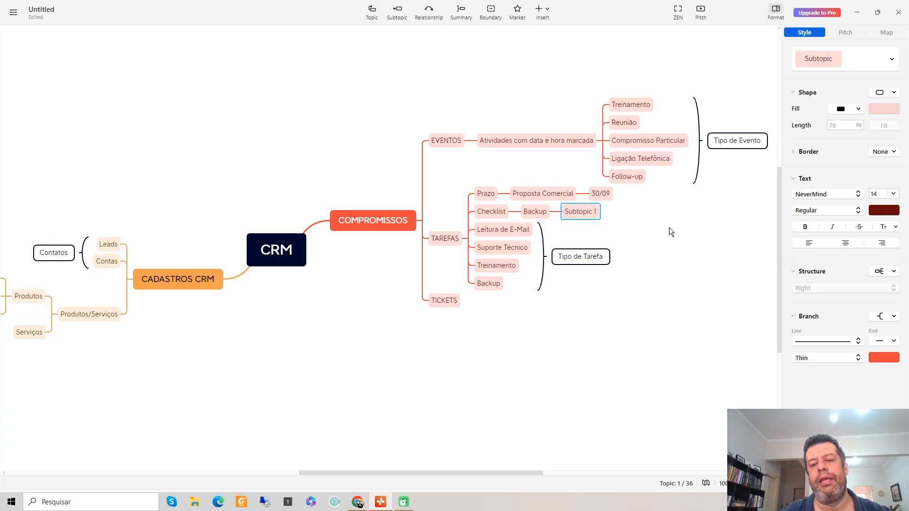
{"action": "type", "text": "Verifica"}
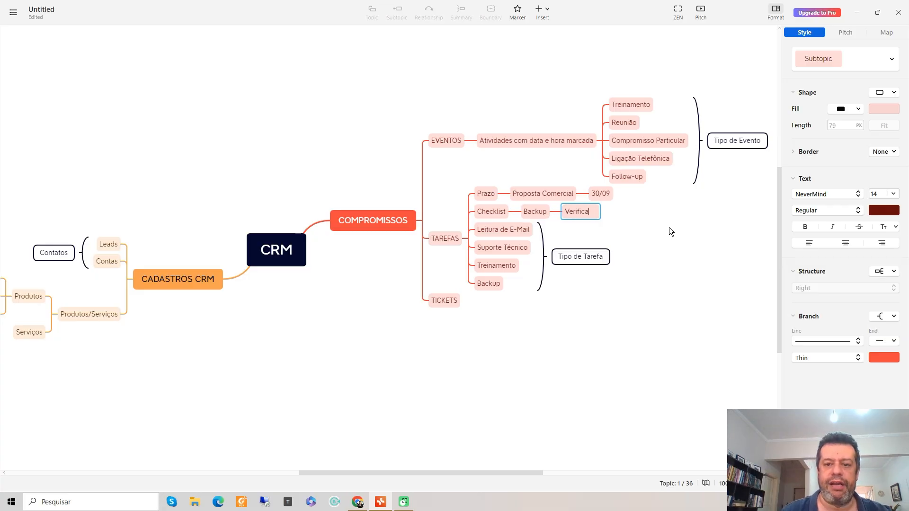
{"action": "type", "text": "r copias ante"}
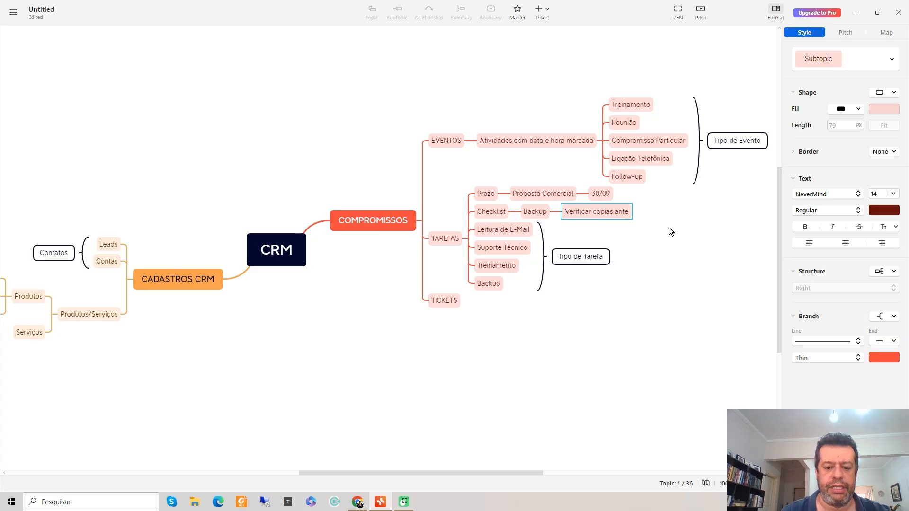
{"action": "type", "text": "riores"}
{"action": "key", "text": "Return"}
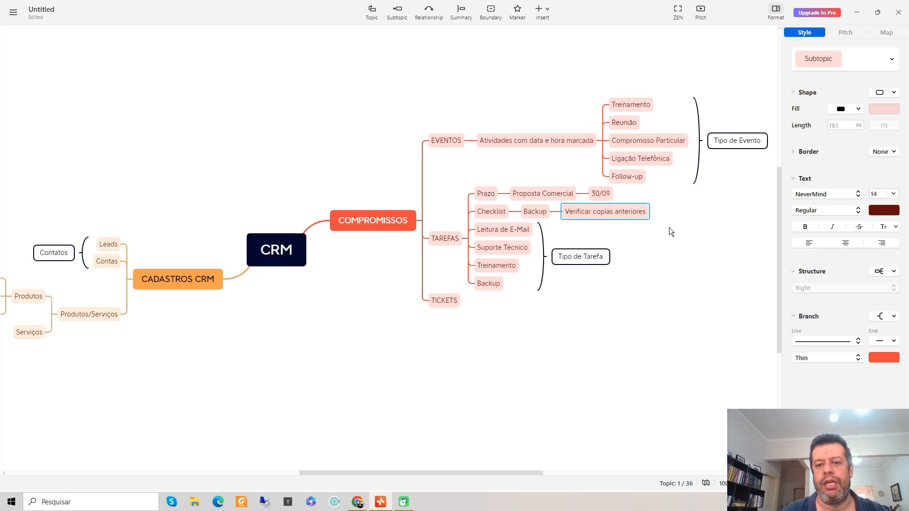
Step: Add the subtopic "Rodar o backup" below Verificar copias anteriores in the Backup checklist
{"action": "key", "text": "Return"}
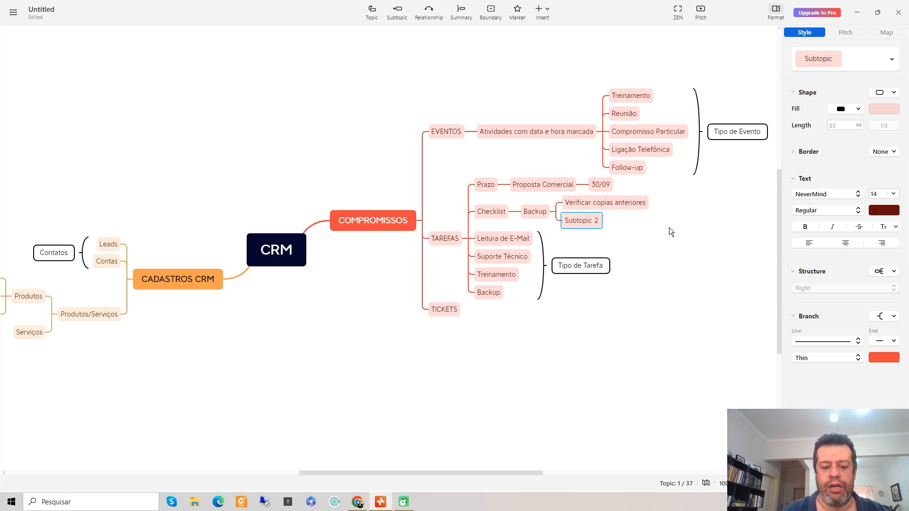
{"action": "type", "text": "Rodar o ba"}
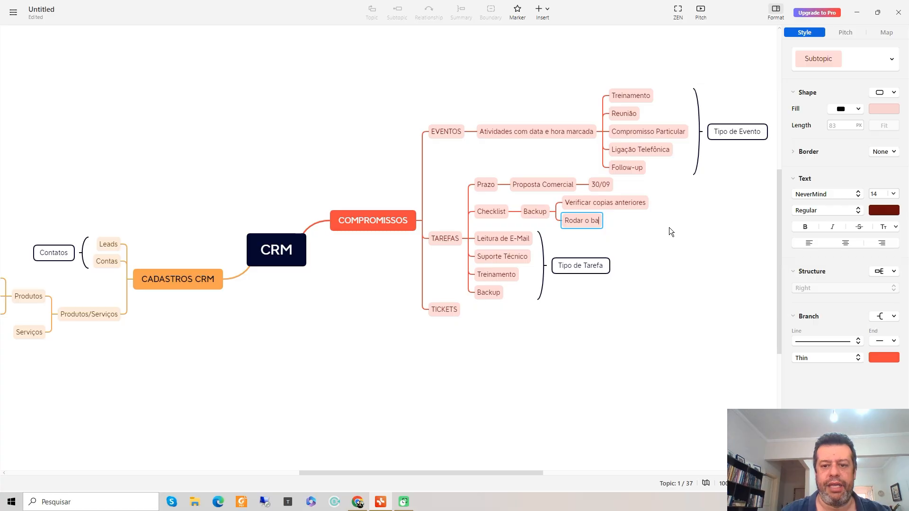
{"action": "type", "text": "cup"}
{"action": "key", "text": "BackSpace"}
{"action": "key", "text": "BackSpace"}
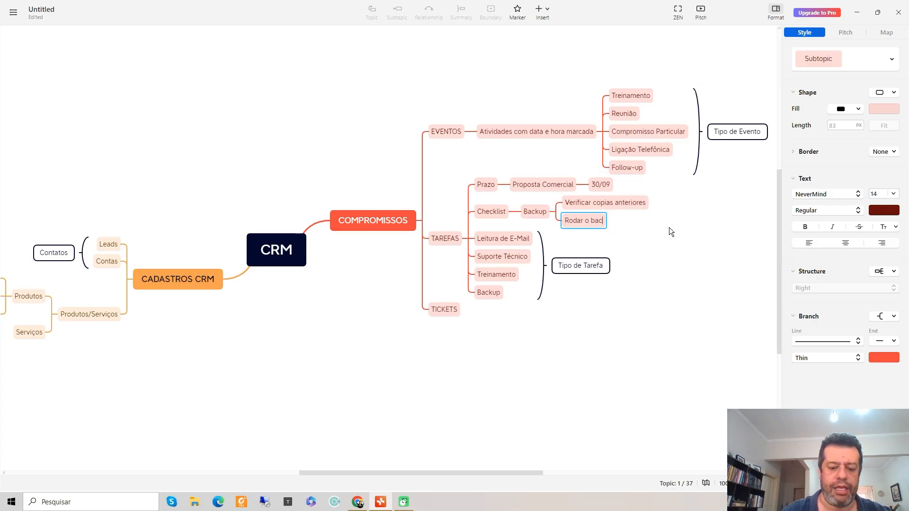
{"action": "type", "text": "kup"}
{"action": "key", "text": "Return"}
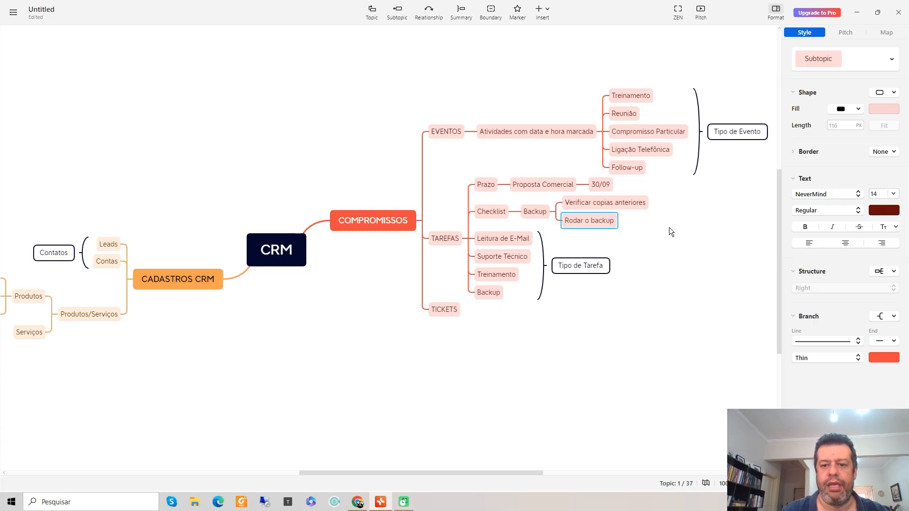
Step: Add the subtopic "Validar o backup" below Rodar o backup in the Backup checklist
{"action": "key", "text": "Return"}
{"action": "type", "text": "Valod"}
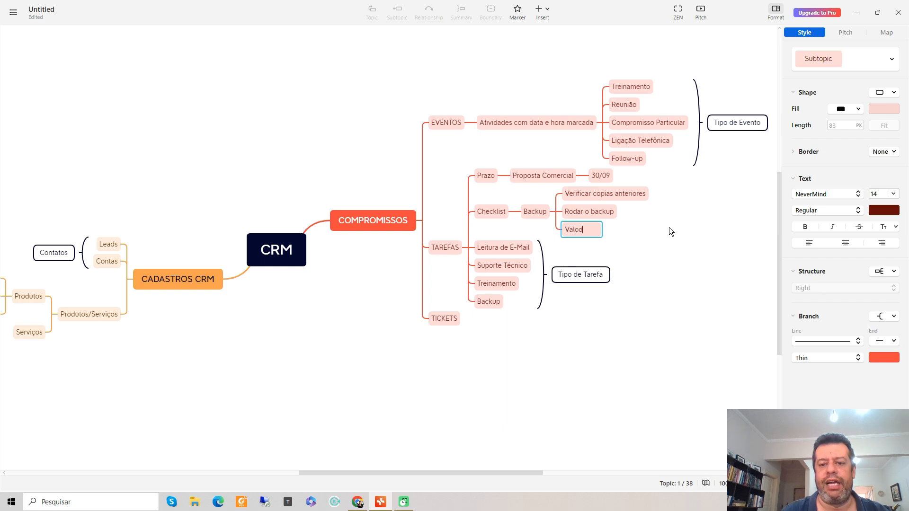
{"action": "key", "text": "BackSpace"}
{"action": "type", "text": "idar "}
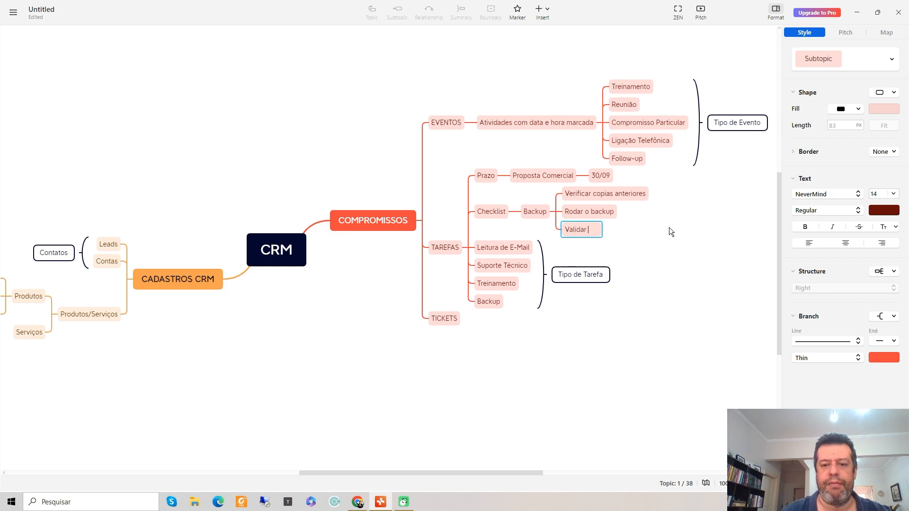
{"action": "type", "text": "o backup"}
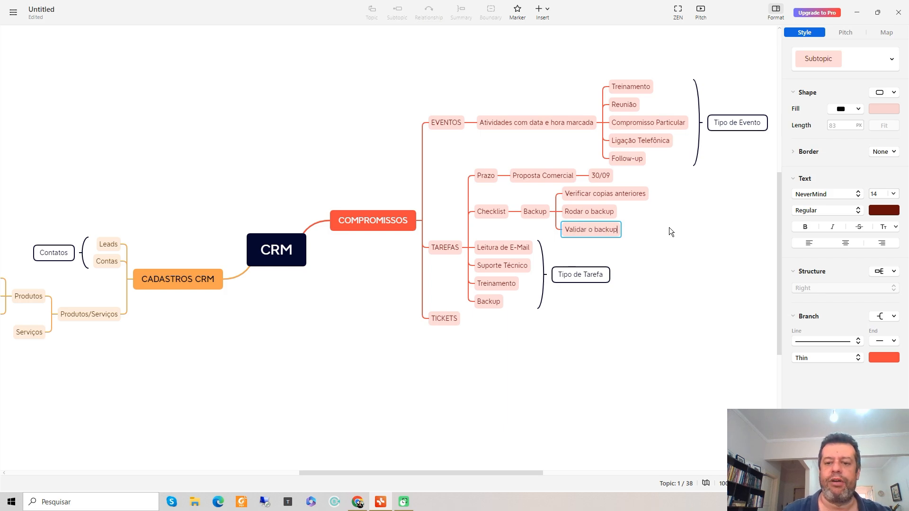
{"action": "key", "text": "Return"}
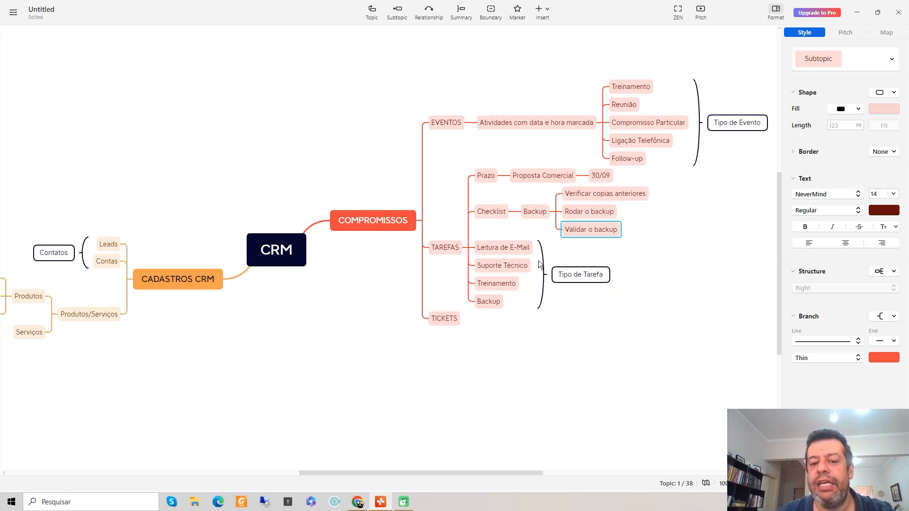
{"action": "left_click", "coordinate": [455, 250]}
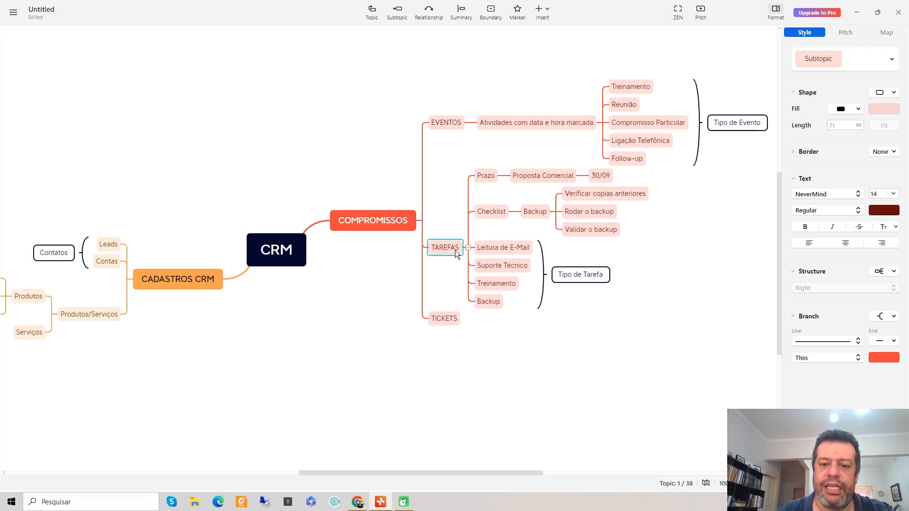
{"action": "left_click", "coordinate": [479, 176]}
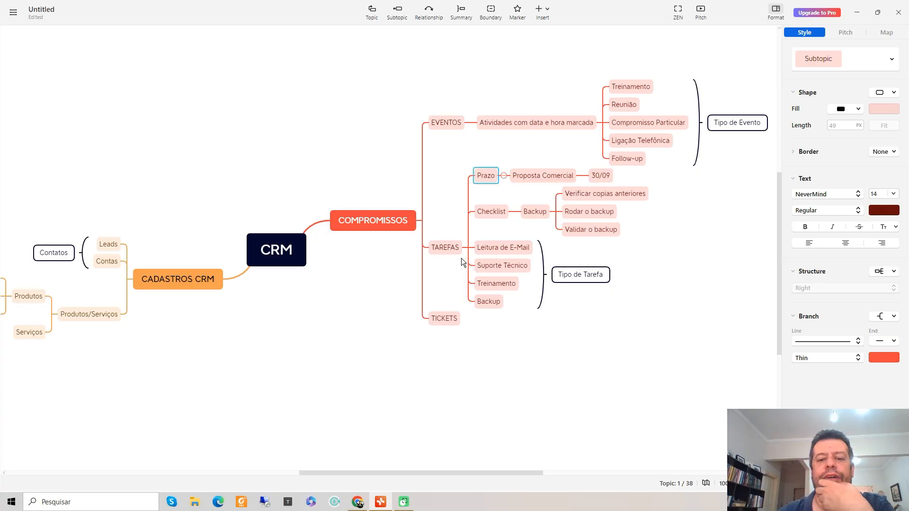
{"action": "left_click", "coordinate": [503, 248]}
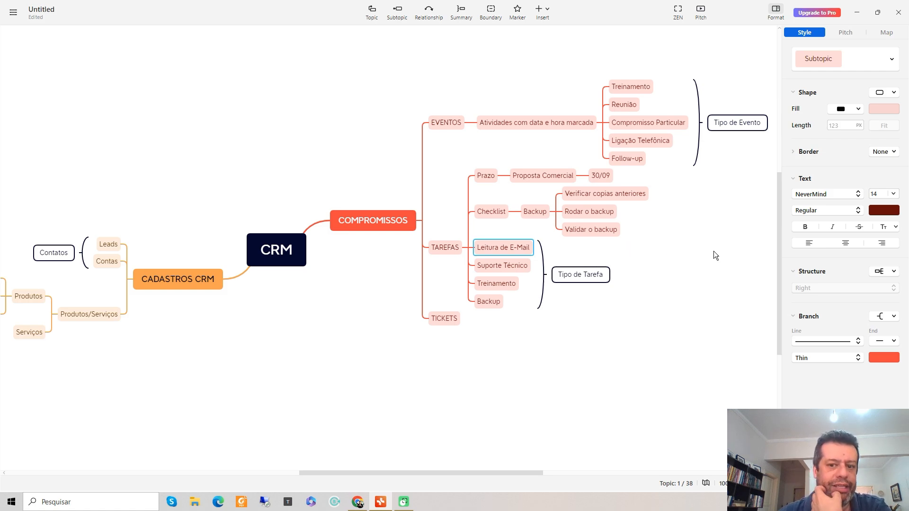
Step: Add the subtopic "Grupo de Tarefas" to TAREFAS, below the Backup task type
{"action": "left_click", "coordinate": [439, 247]}
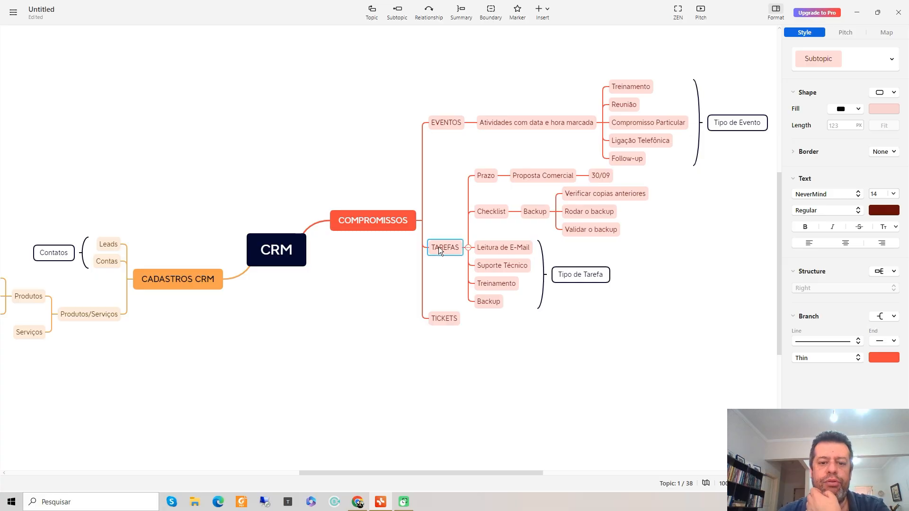
{"action": "key", "text": "Tab"}
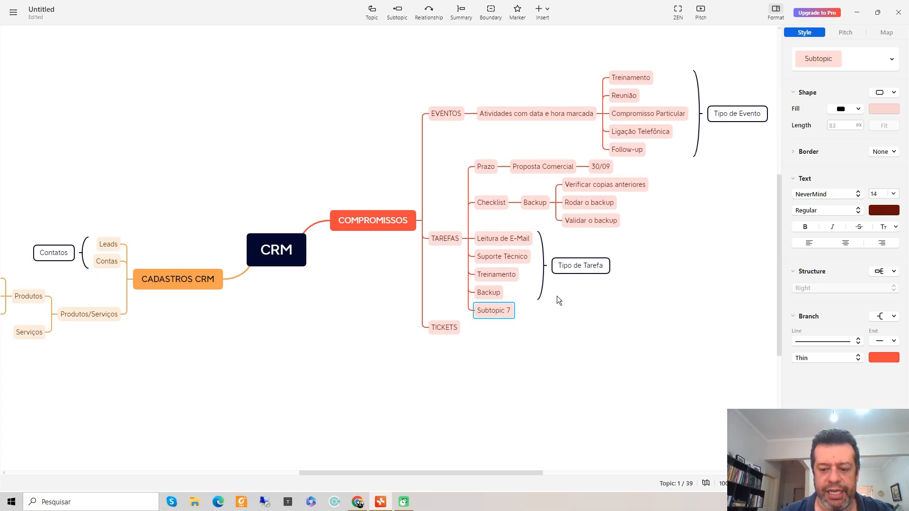
{"action": "type", "text": "Grupo "}
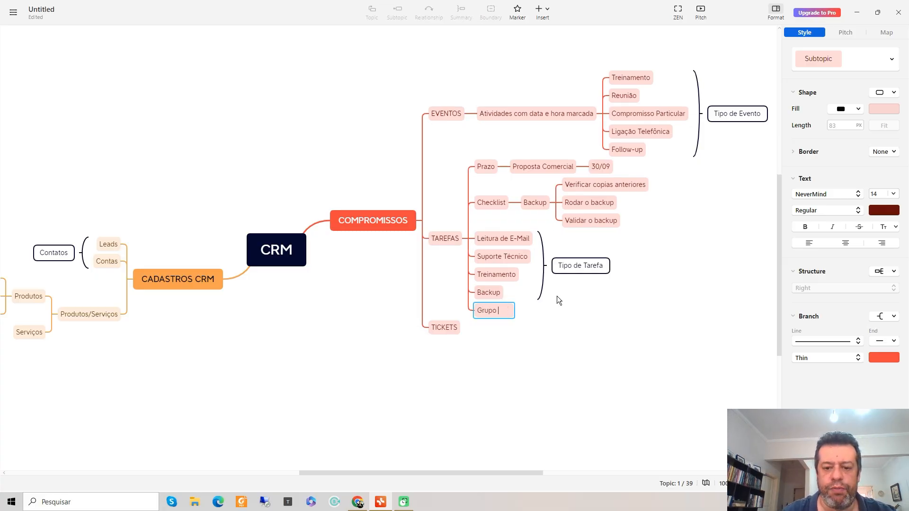
{"action": "type", "text": "de Tarefas"}
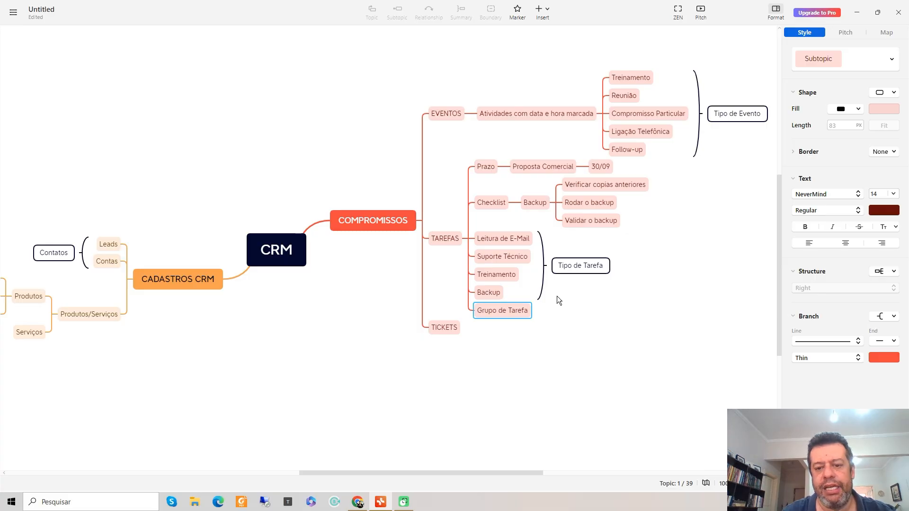
{"action": "key", "text": "Return"}
Step: Add the child subtopic "Tarefa 1" to Grupo de Tarefas
{"action": "key", "text": "Tab"}
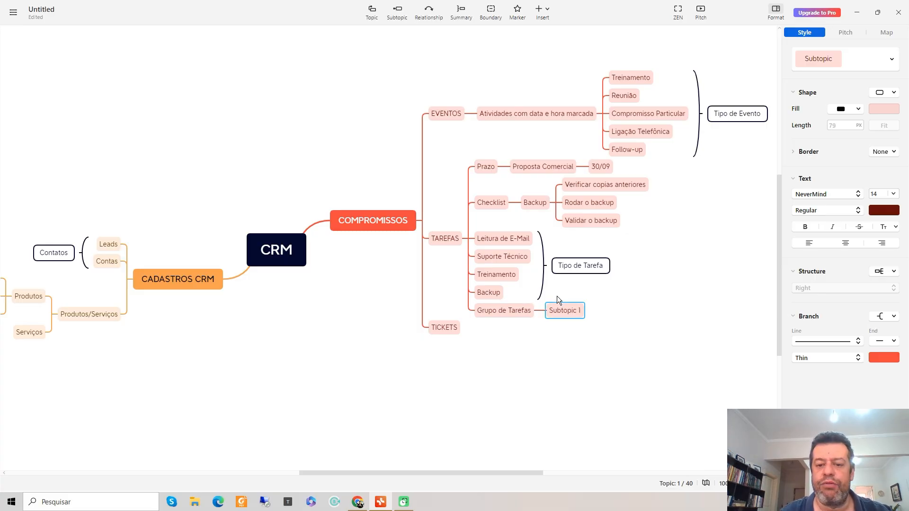
{"action": "type", "text": "Tar"}
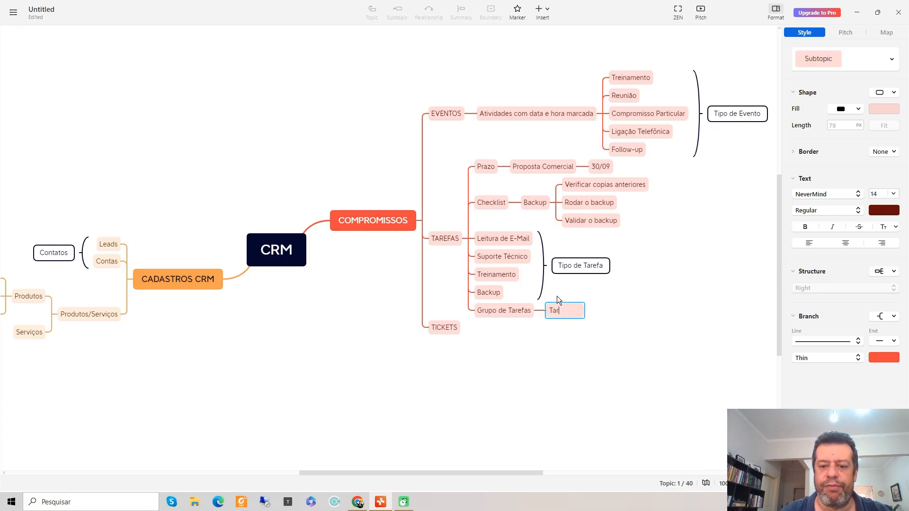
{"action": "type", "text": "efa"}
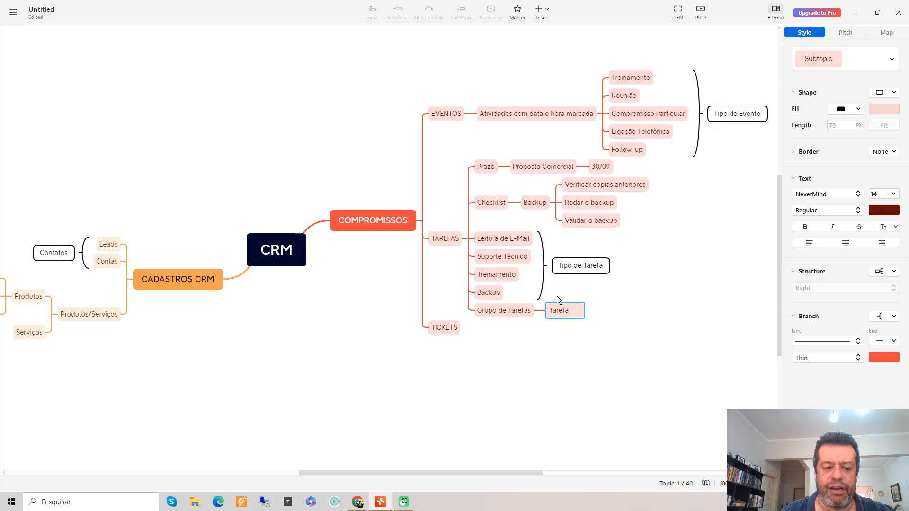
{"action": "type", "text": " 1"}
{"action": "key", "text": "Return"}
{"action": "key", "text": "Return"}
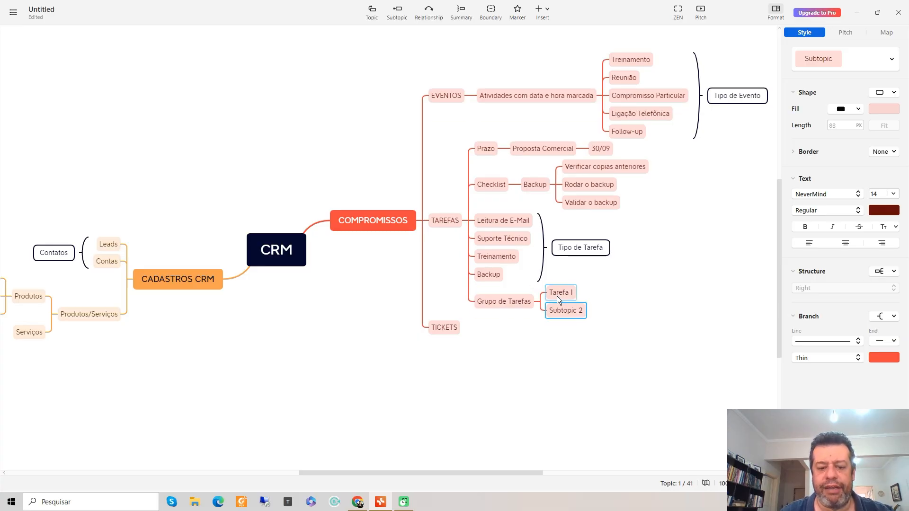
Step: Add the subtopics "Tarefa 2" and "Tarefa 3" below Tarefa 1 in Grupo de Tarefas
{"action": "type", "text": "Tarefa "}
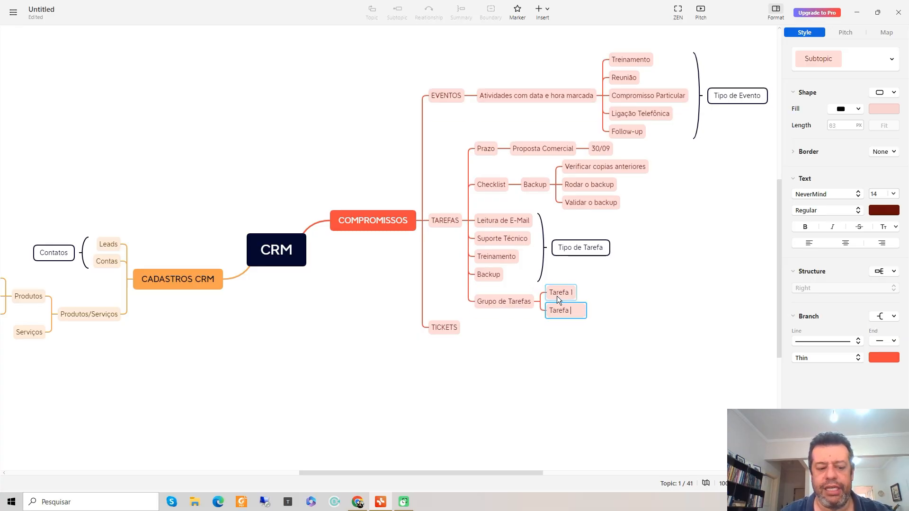
{"action": "type", "text": "2"}
{"action": "key", "text": "Return"}
{"action": "key", "text": "Return"}
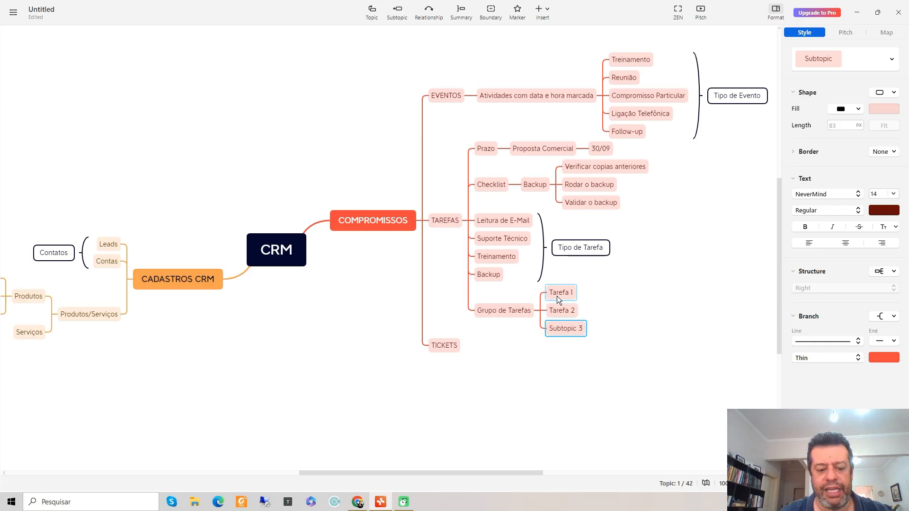
{"action": "type", "text": "Tarefa 3"}
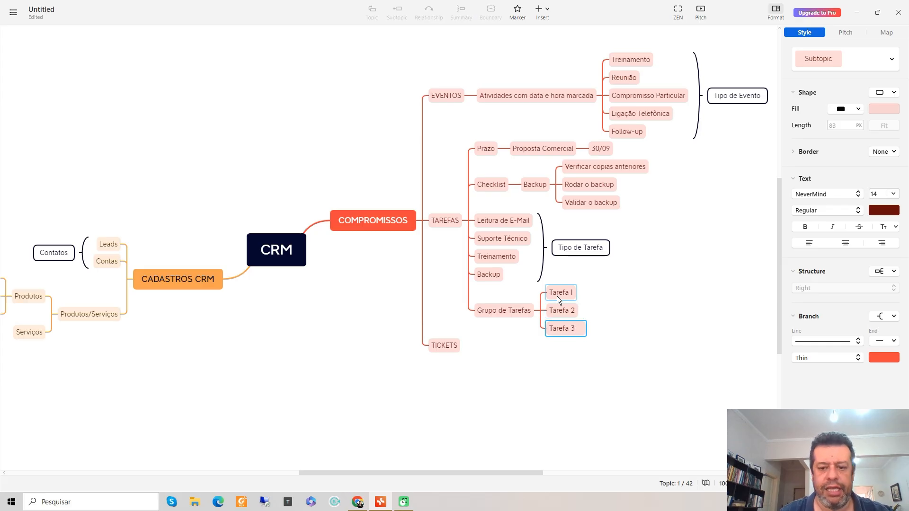
{"action": "key", "text": "Return"}
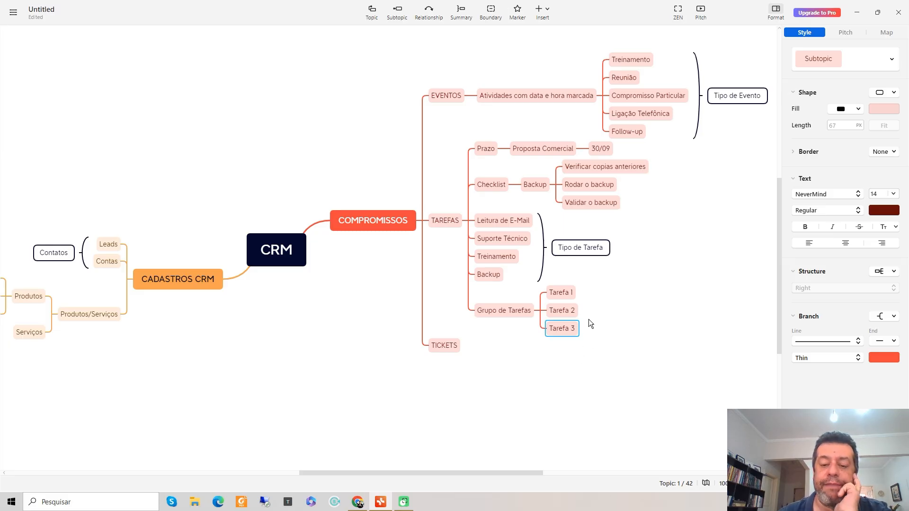
{"action": "left_click", "coordinate": [511, 313]}
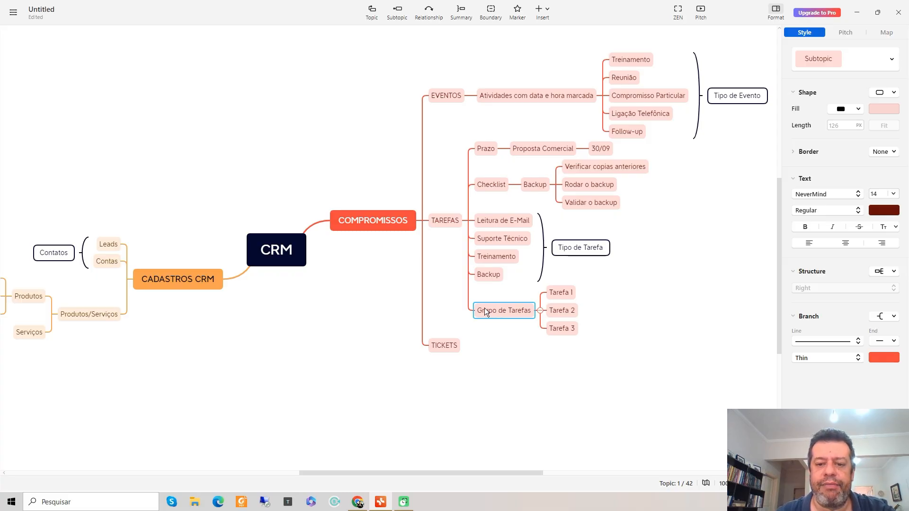
{"action": "left_click", "coordinate": [451, 346]}
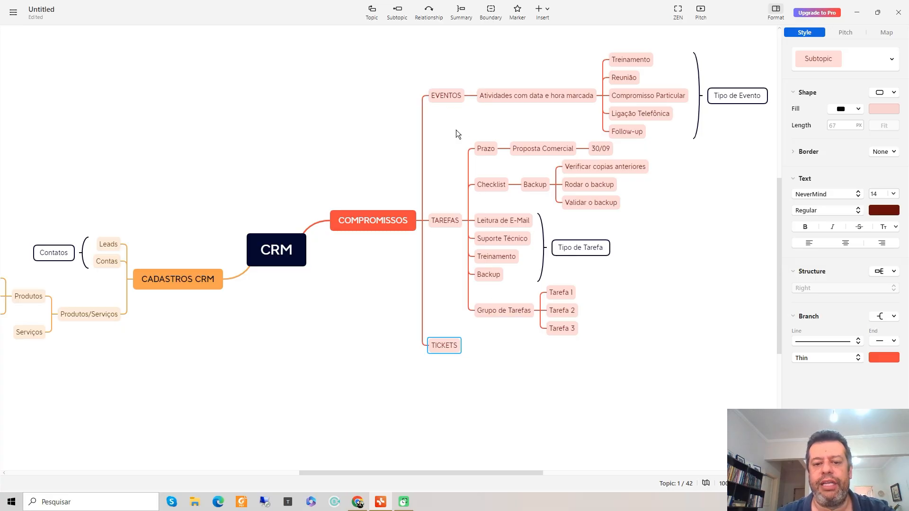
{"action": "left_click", "coordinate": [457, 100]}
{"action": "left_click", "coordinate": [455, 219]}
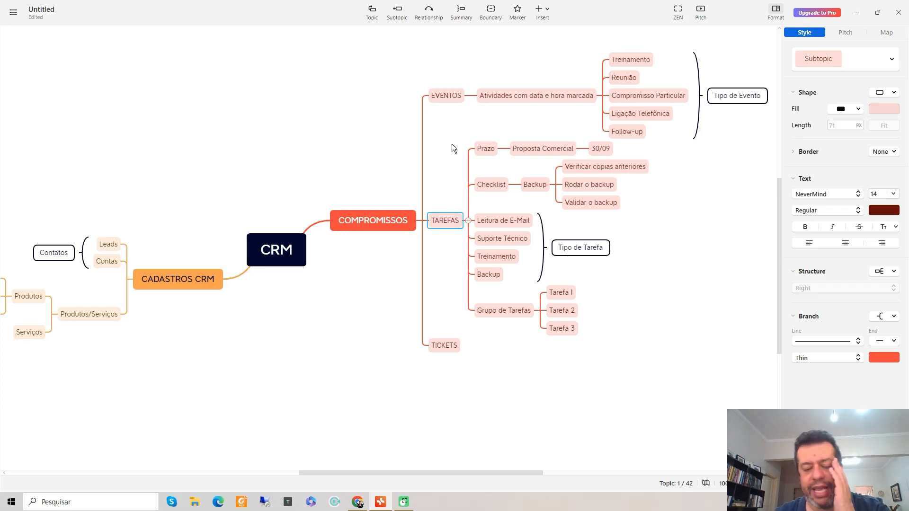
Step: Add the child subtopic "DUVIDA" to the TICKETS topic
{"action": "left_click", "coordinate": [444, 345]}
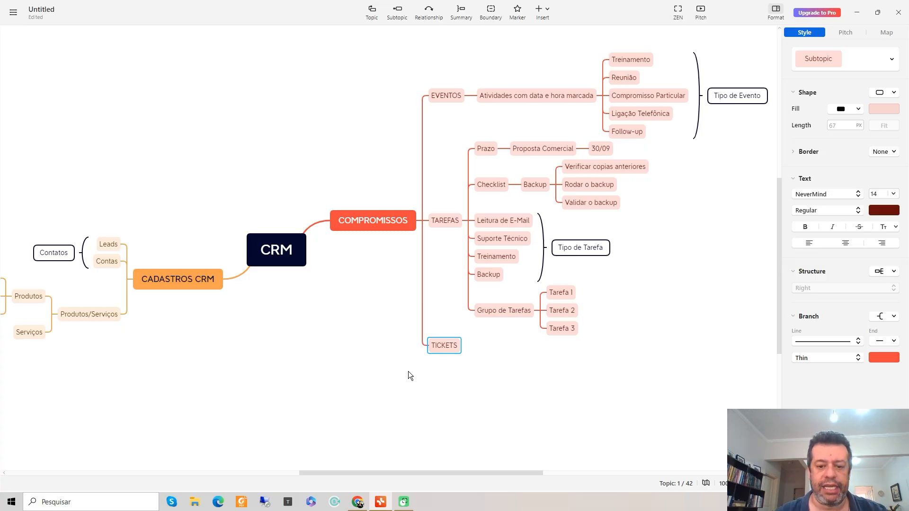
{"action": "key", "text": "Tab"}
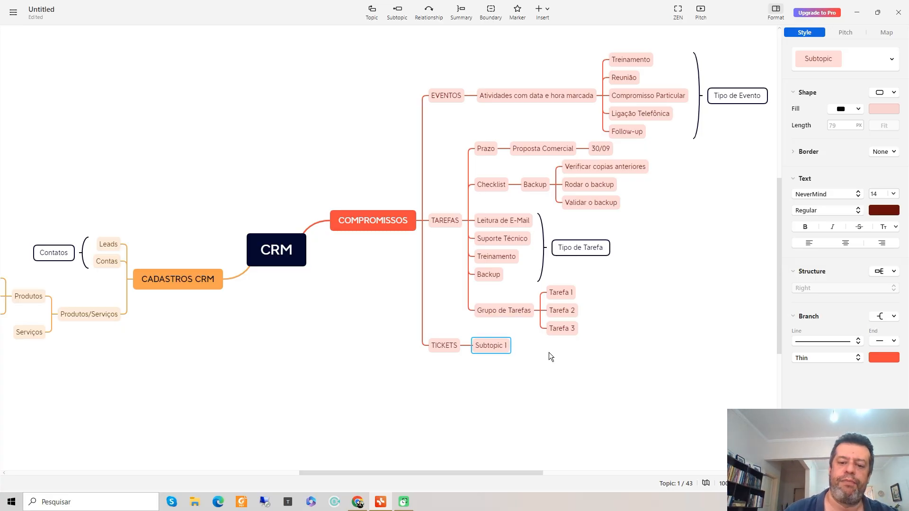
{"action": "double_click", "coordinate": [503, 349]}
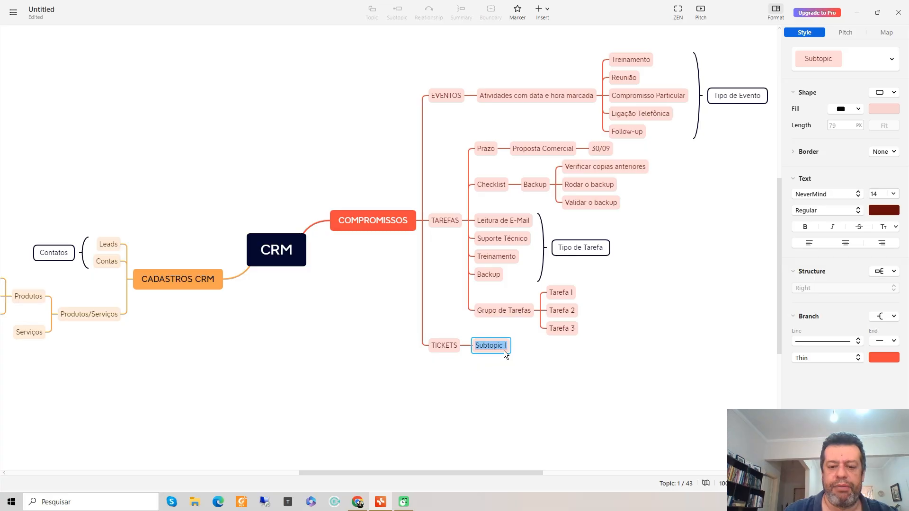
{"action": "type", "text": "DU"}
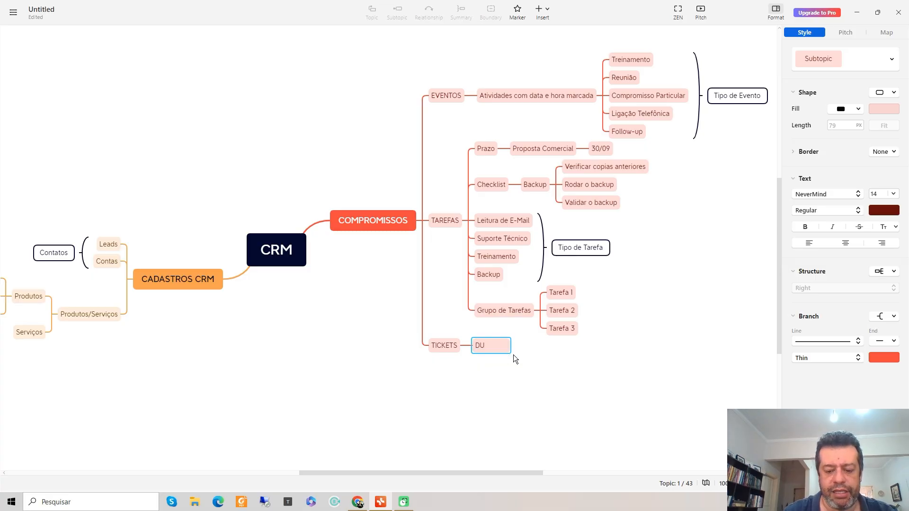
{"action": "type", "text": "VIDA"}
{"action": "key", "text": "Return"}
{"action": "key", "text": "Return"}
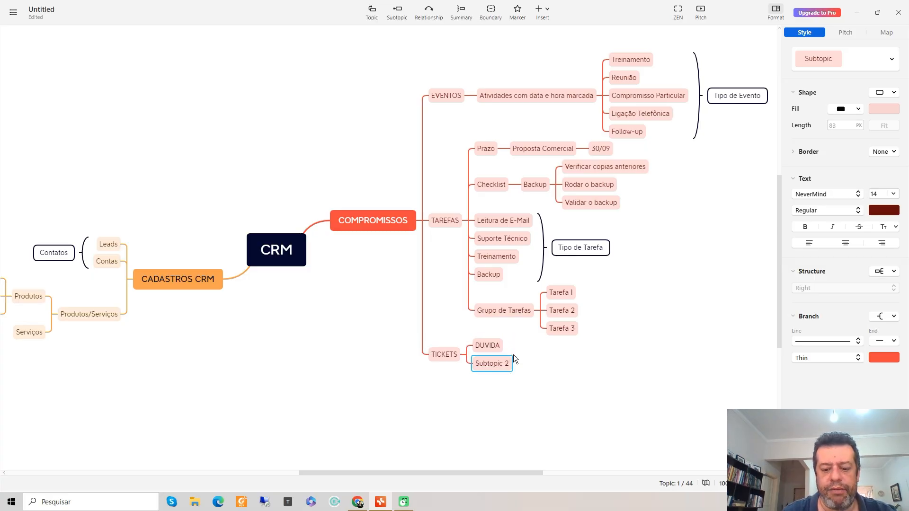
Step: Add the subtopics "PROBLEMA" and "SUGESTÃO" below DUVIDA under TICKETS
{"action": "type", "text": "PROLBE"}
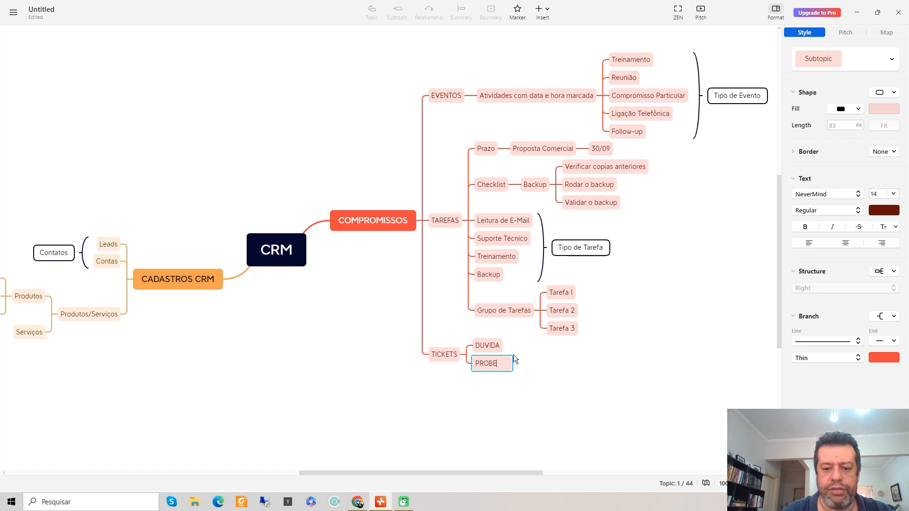
{"action": "key", "text": "Return"}
{"action": "key", "text": "Return"}
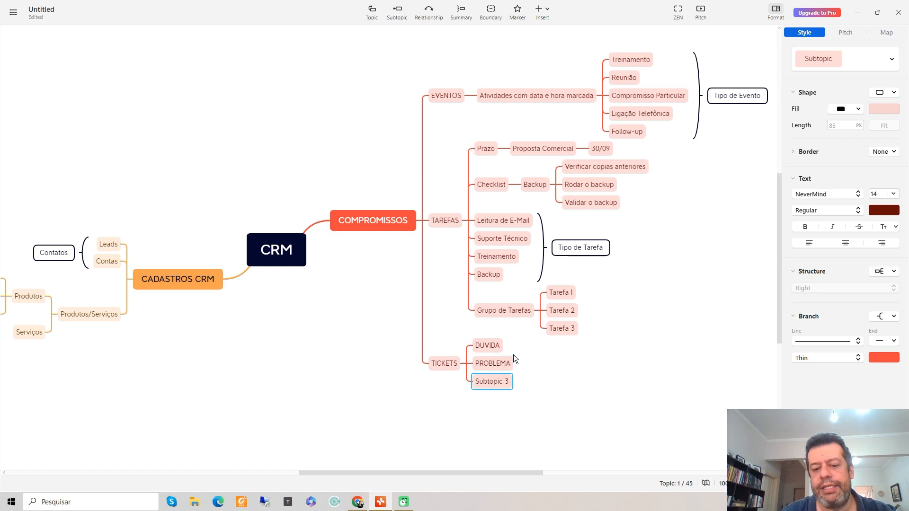
{"action": "type", "text": "SUGESTÃO"}
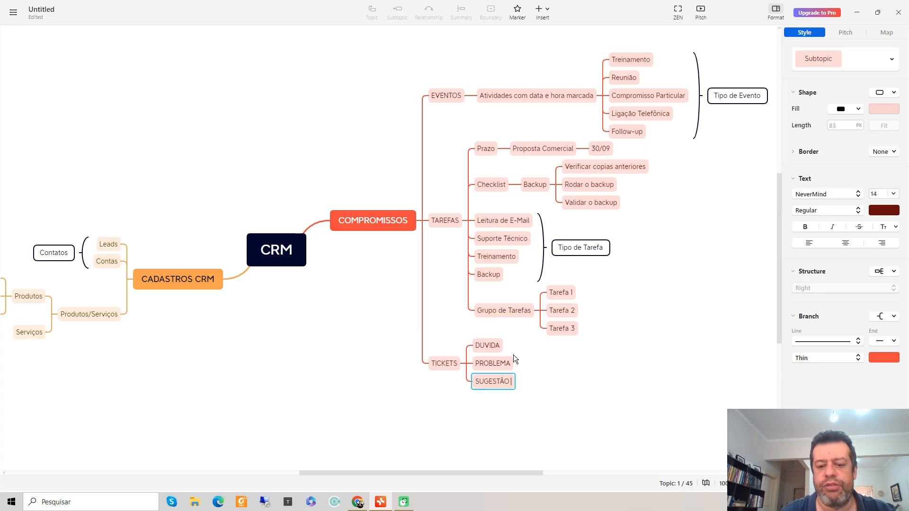
{"action": "key", "text": "Return"}
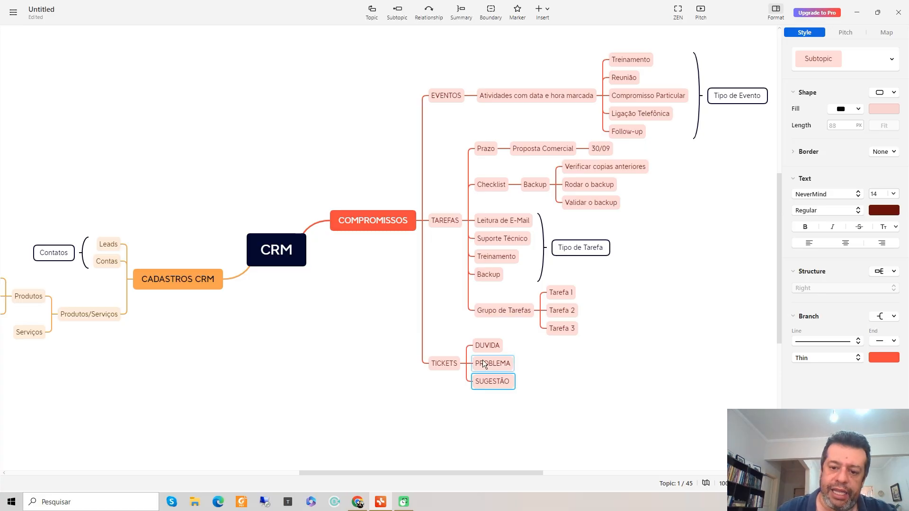
Step: Group DUVIDA, PROBLEMA and SUGESTÃO with a summary bracket labelled "Tipo de Ticket"
{"action": "left_click", "coordinate": [486, 345]}
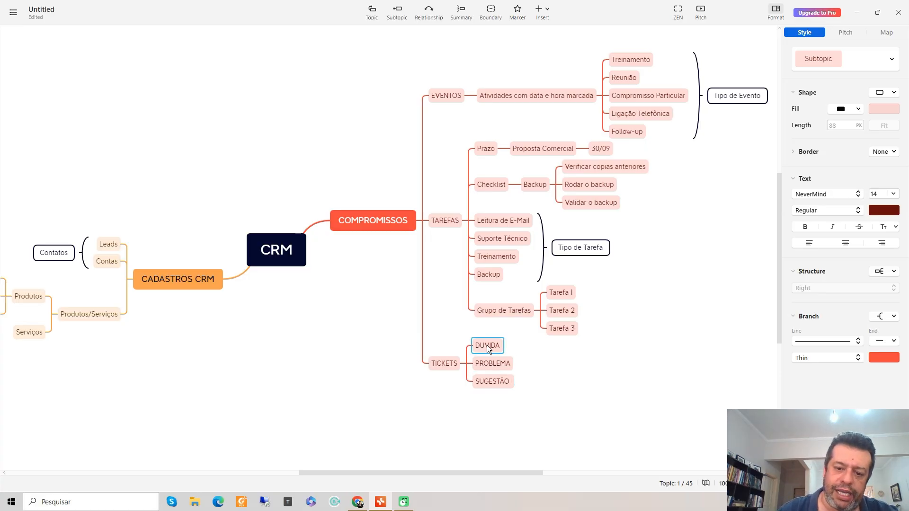
{"action": "left_click", "coordinate": [495, 380], "text": "ctrl"}
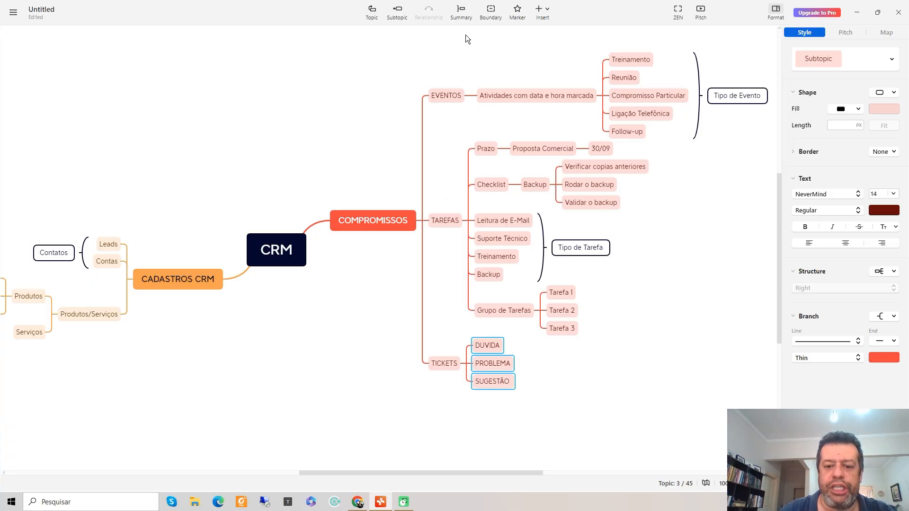
{"action": "left_click", "coordinate": [462, 13]}
{"action": "double_click", "coordinate": [555, 368]}
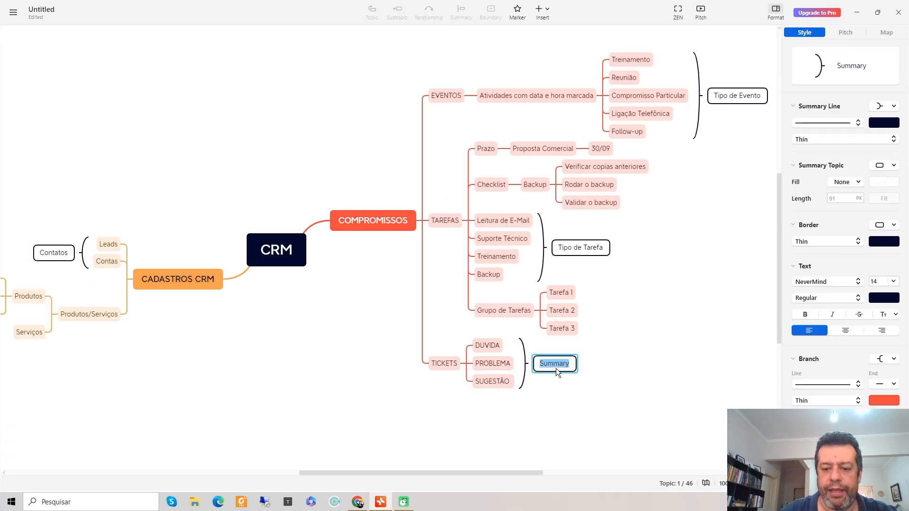
{"action": "type", "text": "tIPO"}
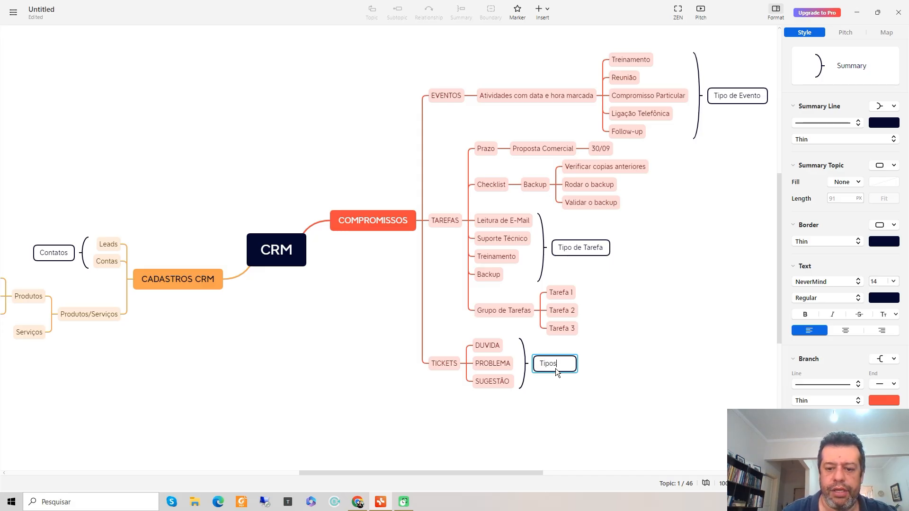
{"action": "type", "text": "de Ticket"}
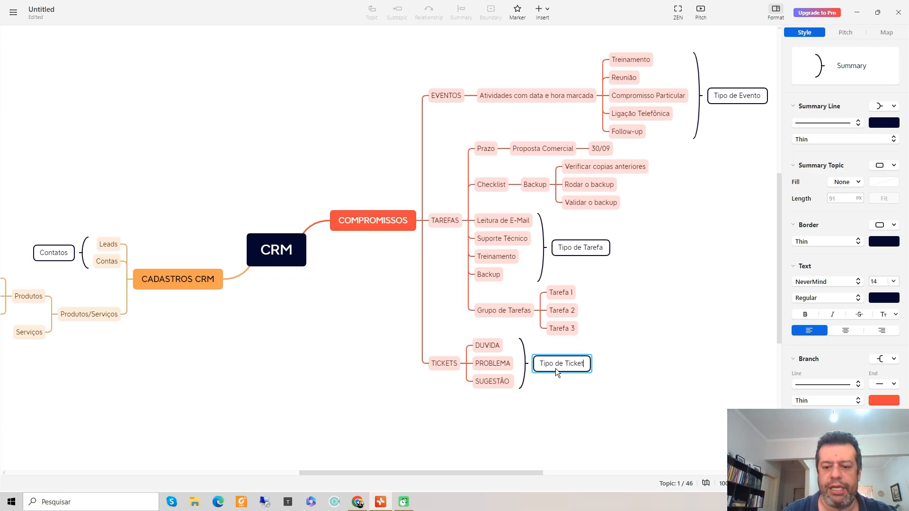
{"action": "key", "text": "Return"}
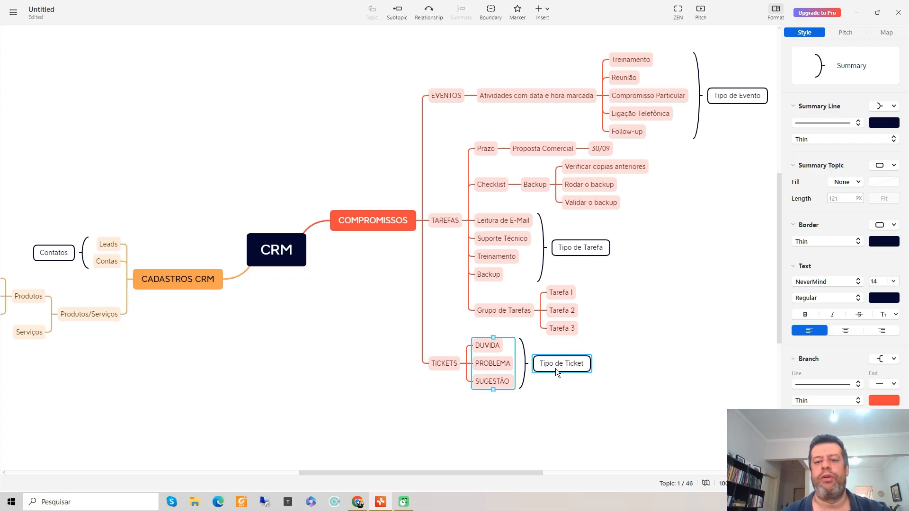